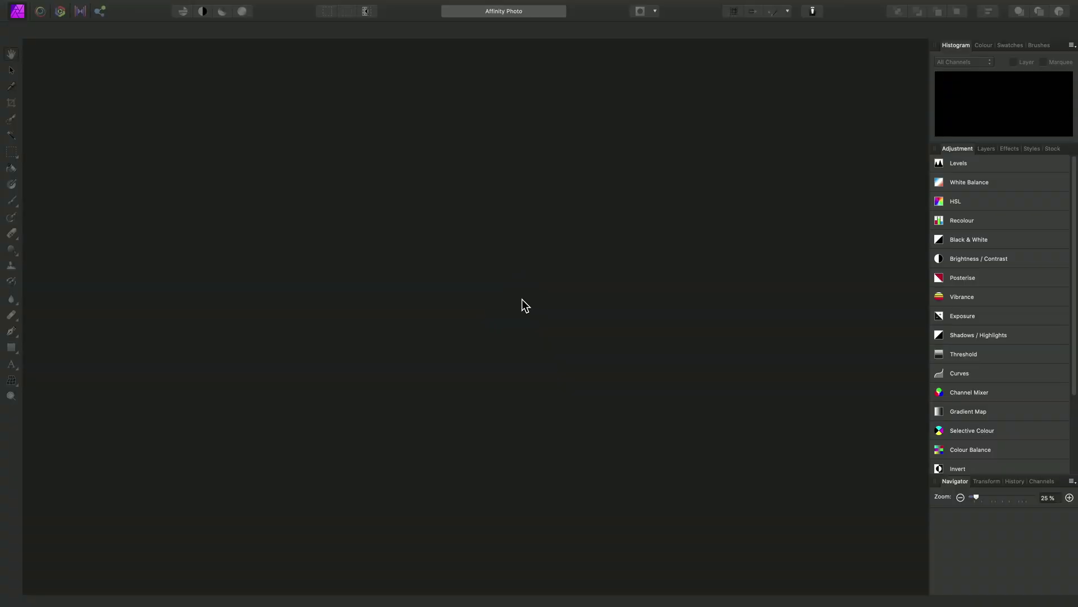
# Switch from the empty Affinity Photo workspace to Finder.
pyautogui.press('super+Tab')
# Drag Pen Sketch.pdf from the 'Tidying up scanned line drawings' folder into Affinity Photo.
pyautogui.click(581, 311)
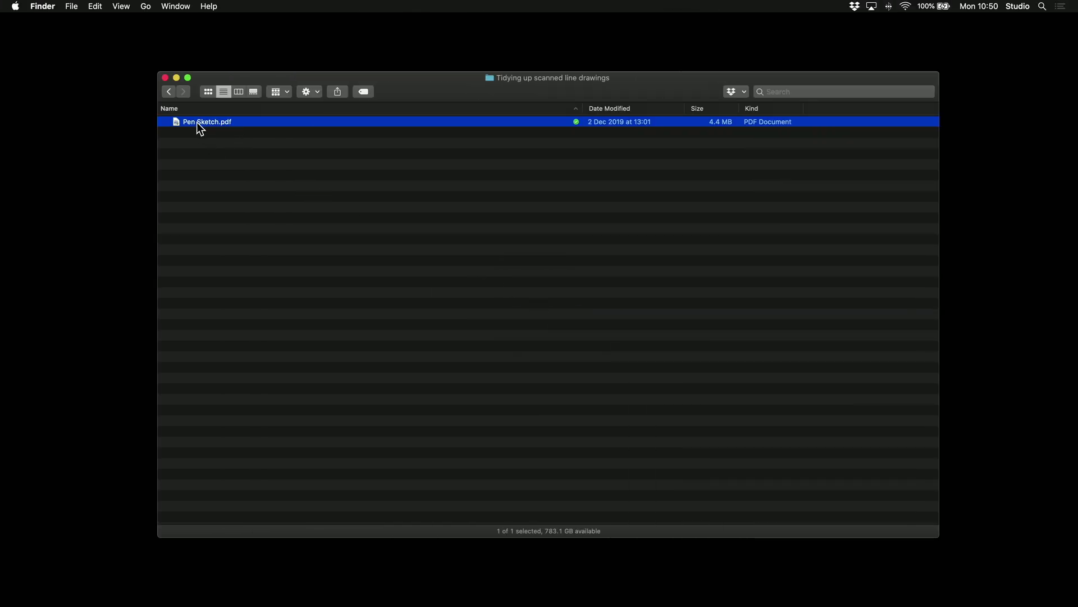
pyautogui.moveTo(197, 123)
pyautogui.mouseDown()
pyautogui.moveTo(263, 137)
pyautogui.moveTo(475, 281)
pyautogui.moveTo(584, 312)
pyautogui.moveTo(513, 298)
pyautogui.mouseUp()
pyautogui.press('super+Tab')
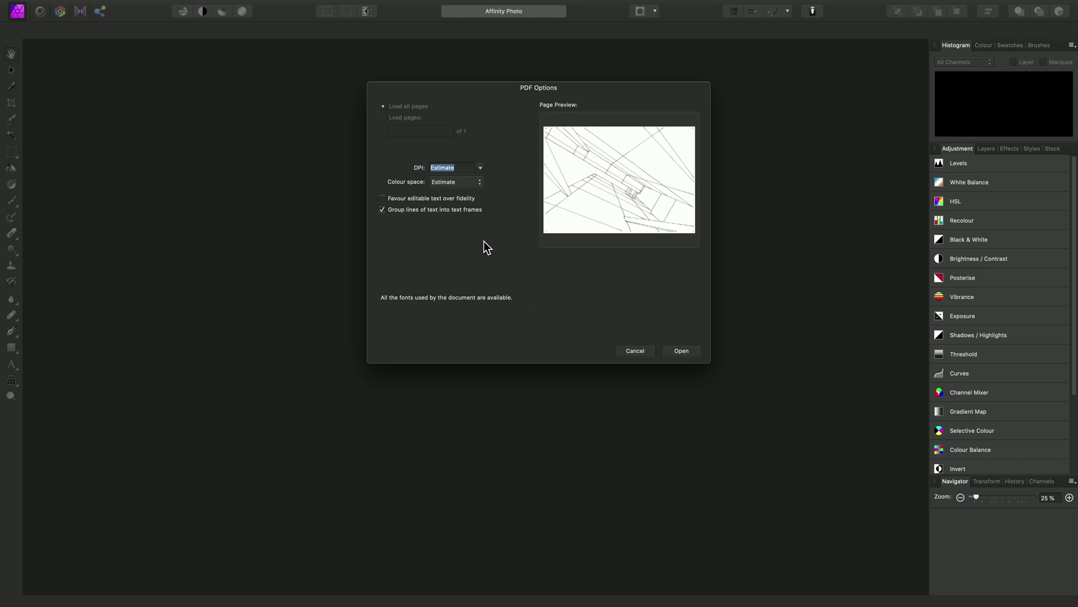
# Open Pen Sketch.pdf with DPI and Colour space left on Estimate.
pyautogui.click(695, 354)
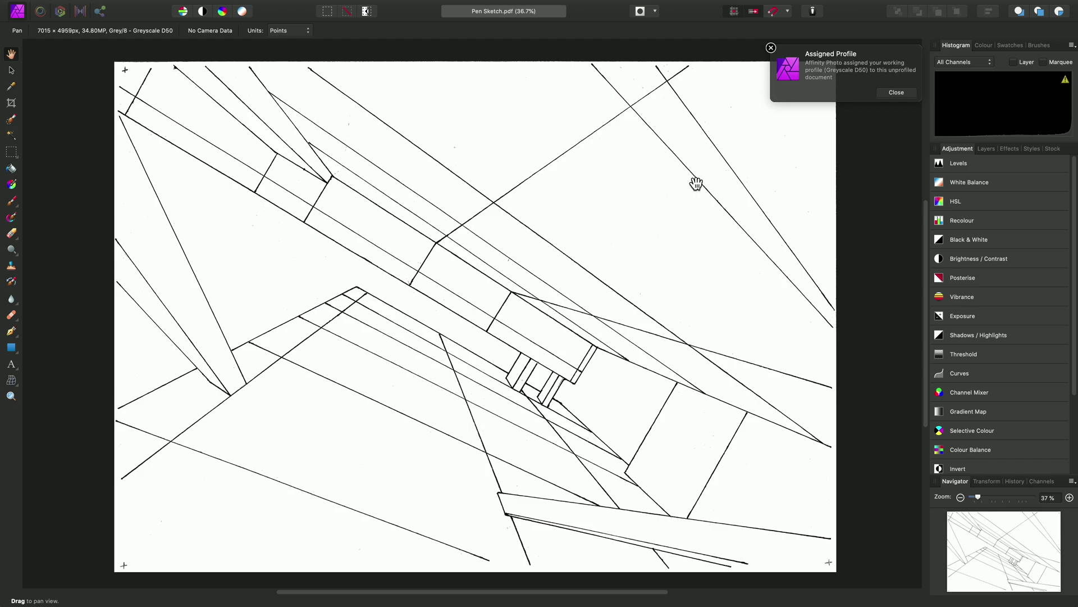
# Close the Assigned Profile notice and zoom in to inspect the jagged lines and specks.
pyautogui.click(909, 92)
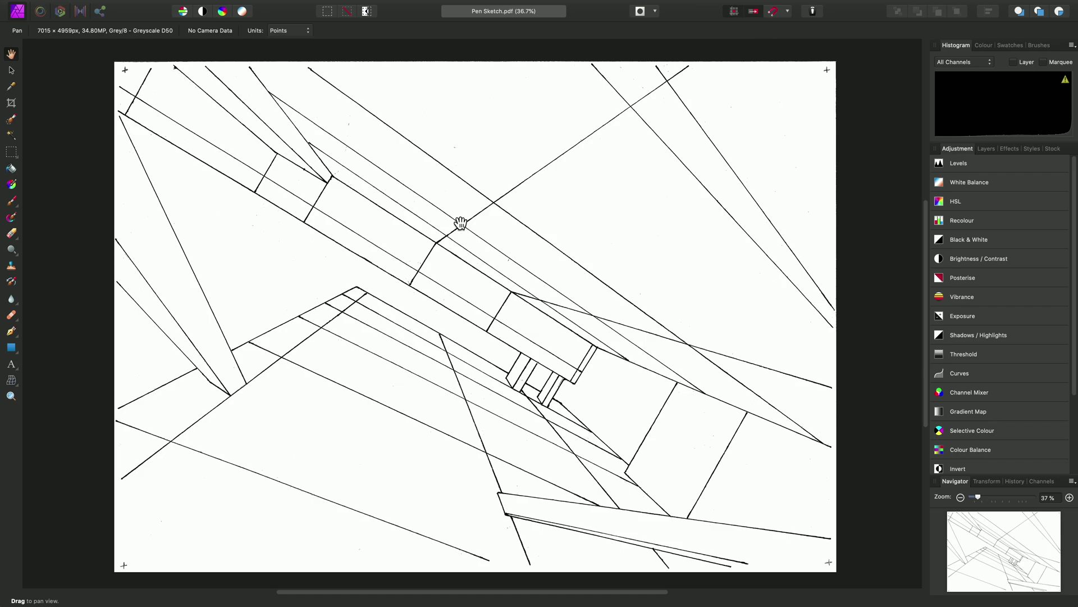
pyautogui.scroll(5, 403, 236)
pyautogui.scroll(10, 427, 225)
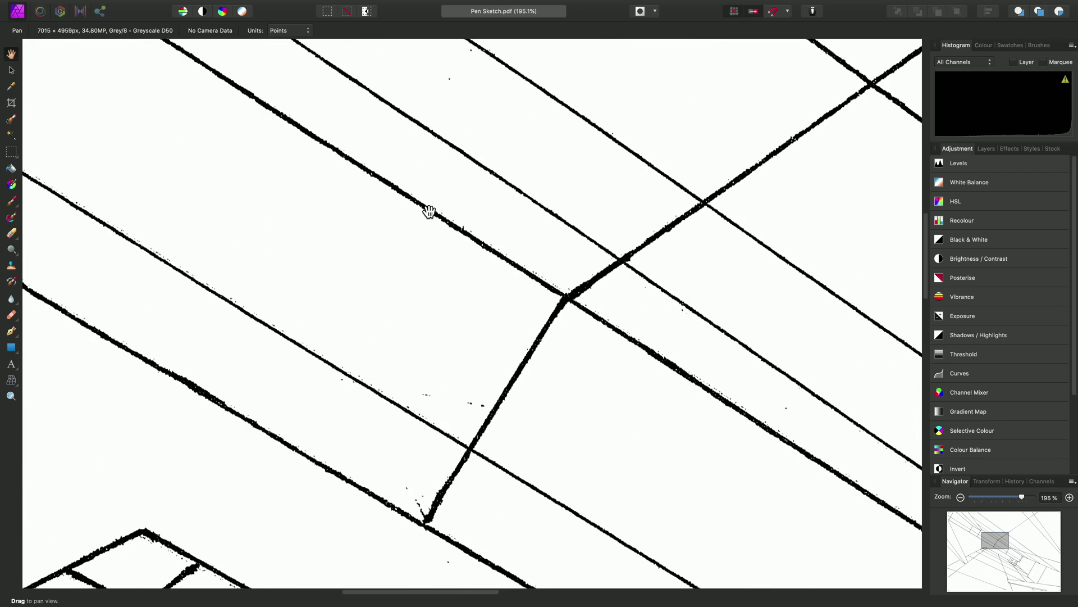
pyautogui.scroll(-3, 508, 305)
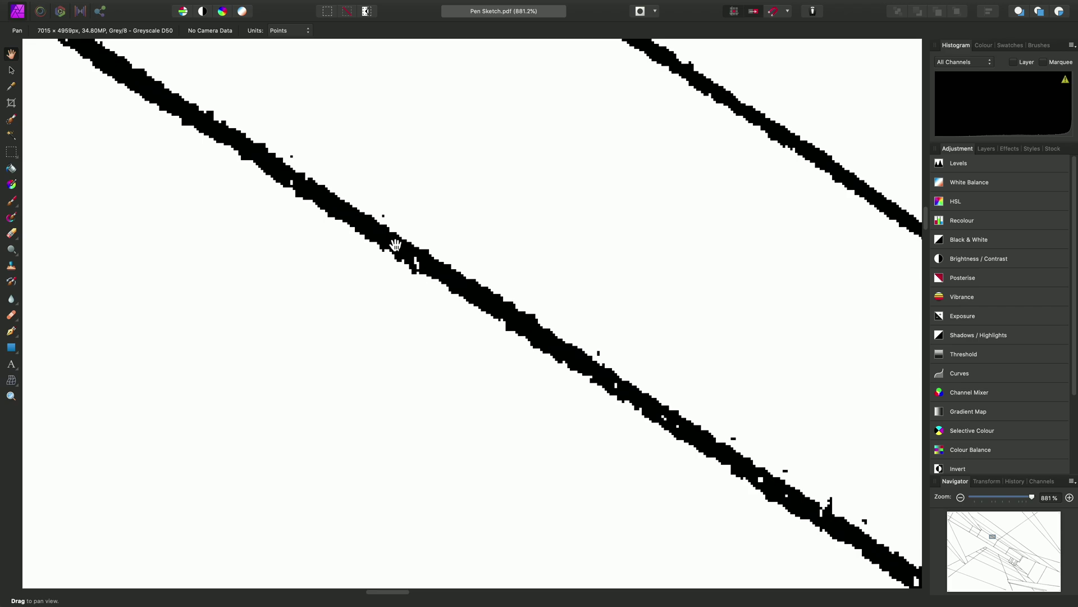
pyautogui.scroll(10, 373, 272)
pyautogui.hscroll(-10, 373, 272)
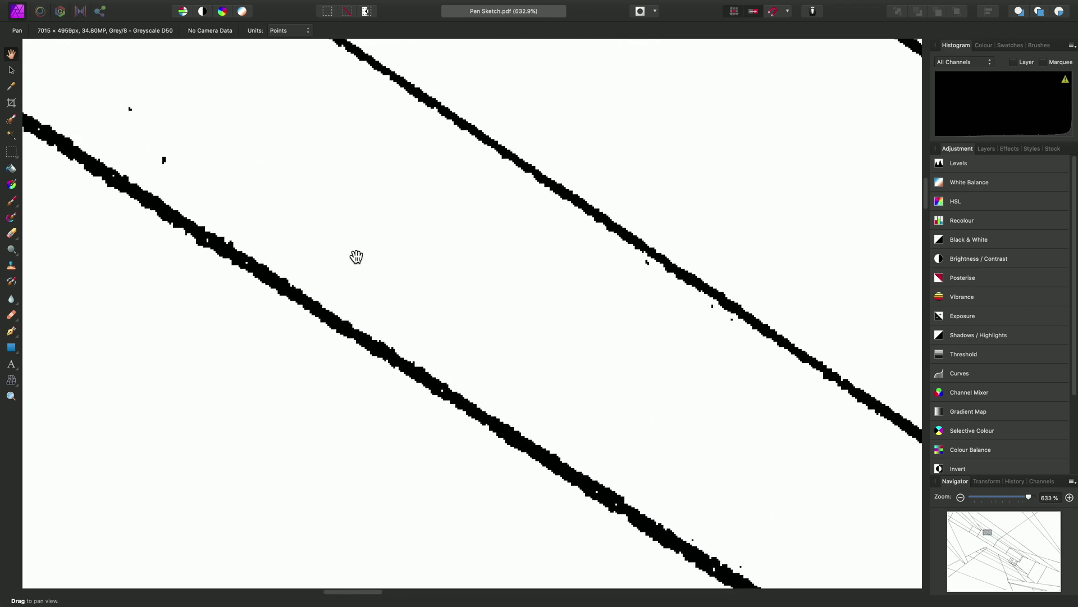
pyautogui.scroll(10, 418, 363)
pyautogui.hscroll(-5, 418, 362)
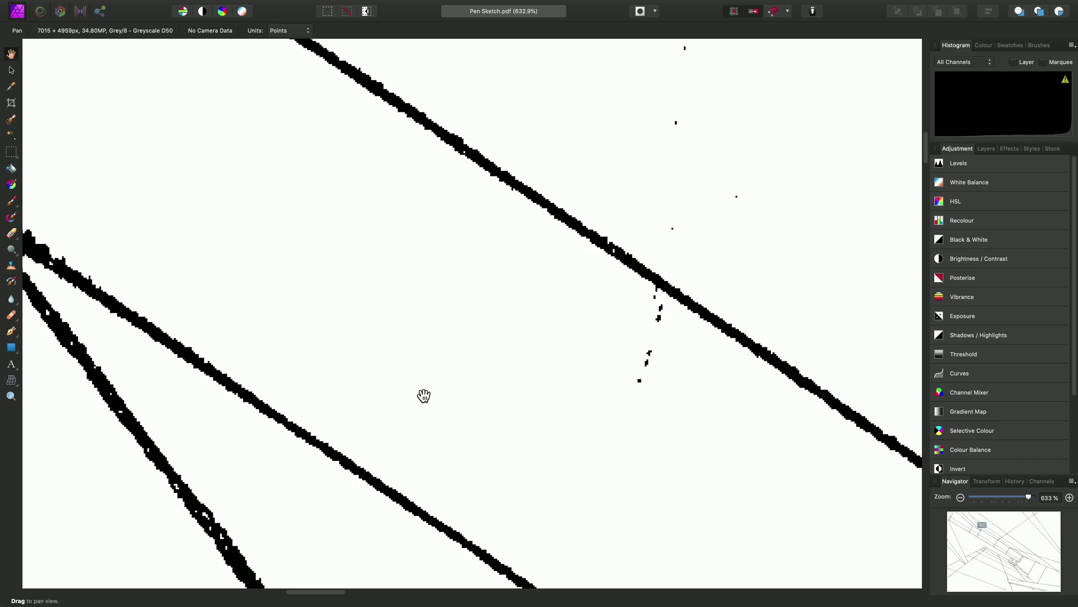
# Set up a Noise > Dust & Scratches filter with a 2 px radius.
pyautogui.moveTo(319, 7)
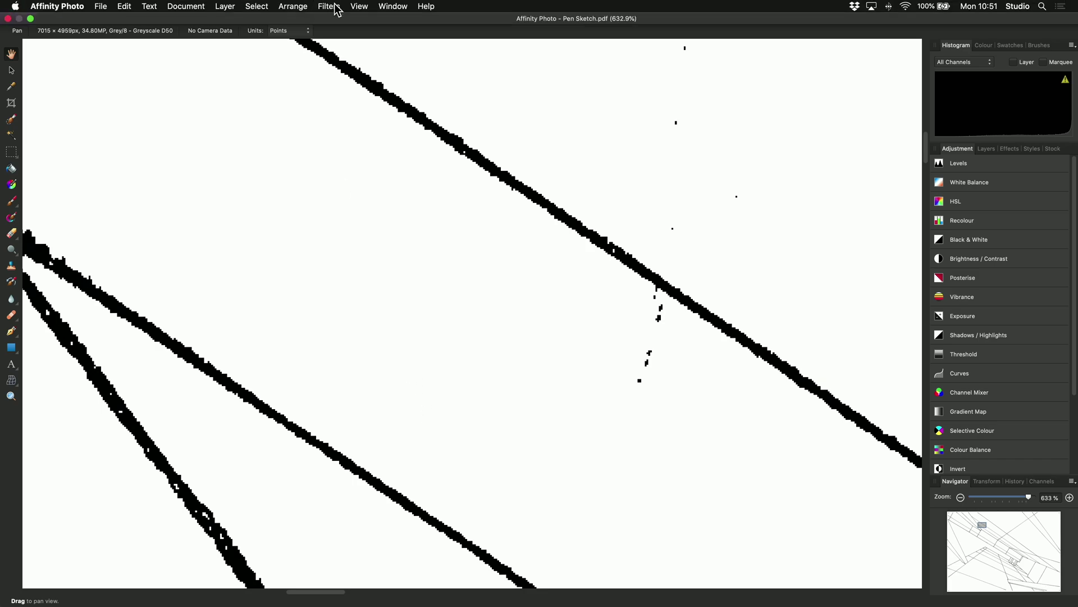
pyautogui.click(335, 9)
pyautogui.moveTo(405, 52)
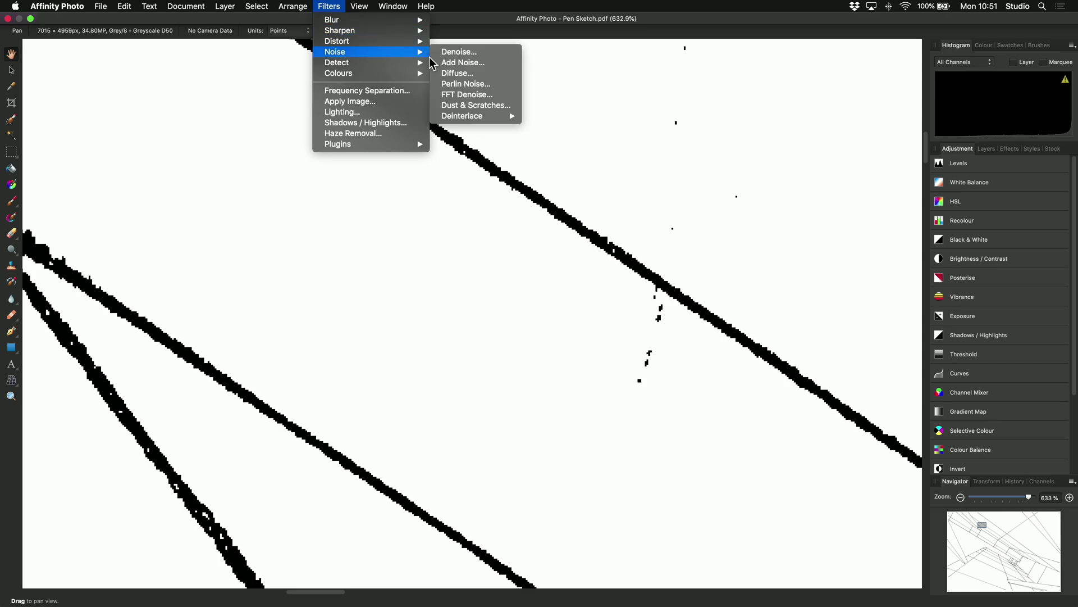
pyautogui.click(515, 106)
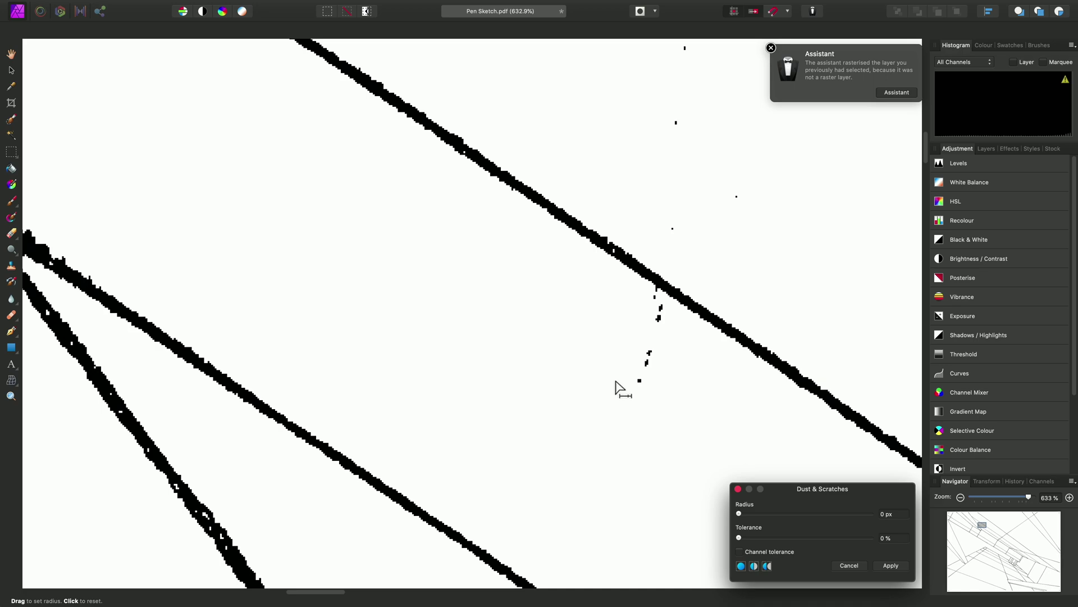
pyautogui.moveTo(739, 514); pyautogui.dragTo(741, 514)
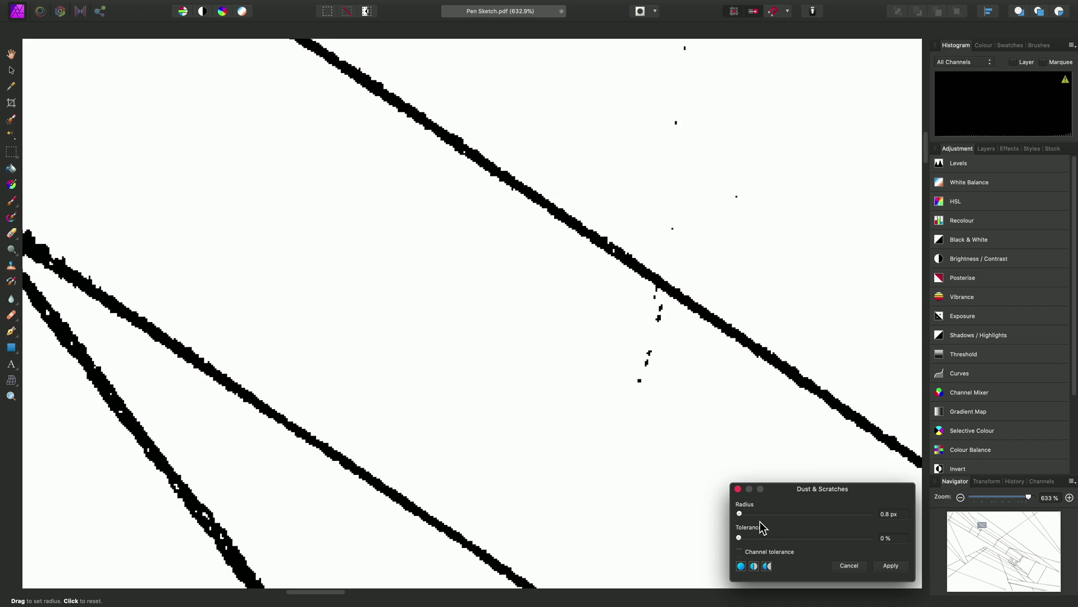
pyautogui.moveTo(740, 514); pyautogui.dragTo(742, 515)
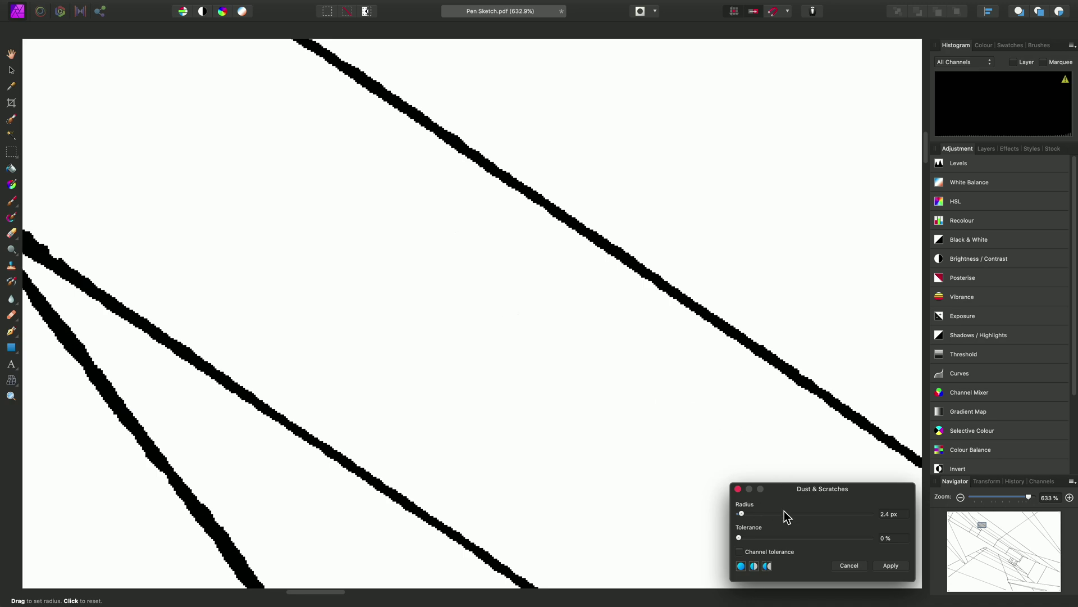
pyautogui.click(895, 514)
pyautogui.write('2')
# Apply the 2 px Dust & Scratches filter to the sketch.
pyautogui.click(904, 565)
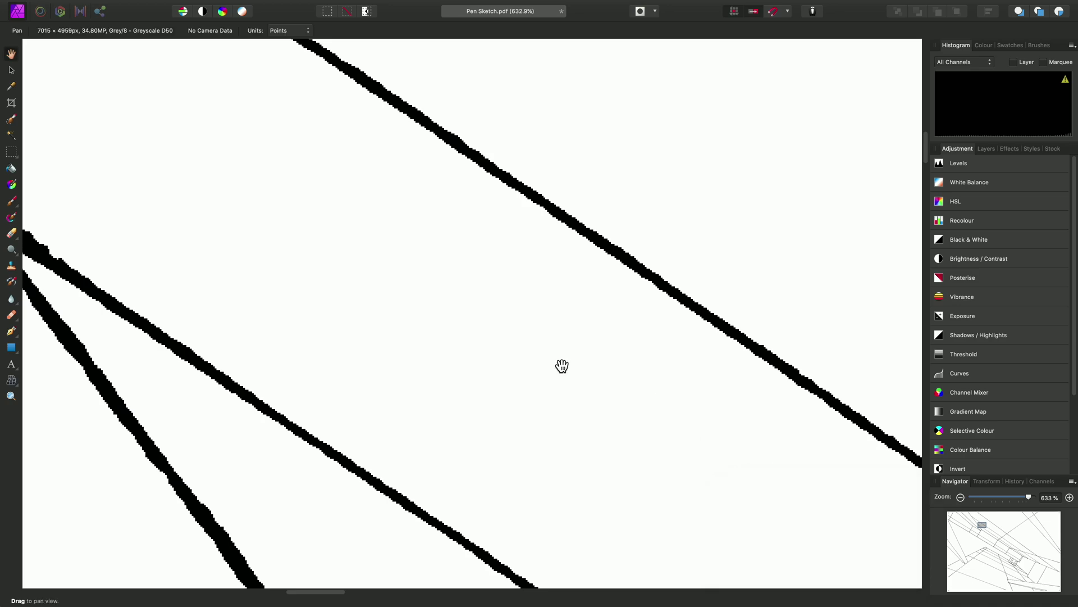
pyautogui.scroll(-5, 562, 366)
pyautogui.moveTo(568, 308)
pyautogui.mouseDown()
pyautogui.moveTo(621, 241)
pyautogui.moveTo(580, 294)
pyautogui.moveTo(589, 267)
pyautogui.moveTo(487, 367)
pyautogui.mouseUp()
pyautogui.scroll(5, 487, 366)
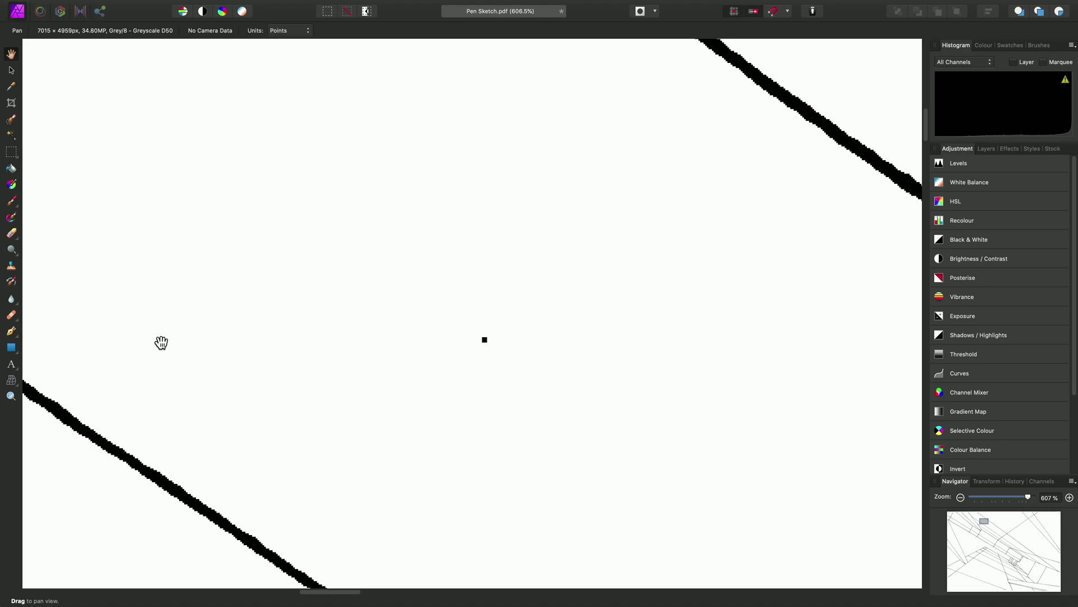
# Switch to the Inpainting Brush and shrink it to about 24 px.
pyautogui.click(12, 317)
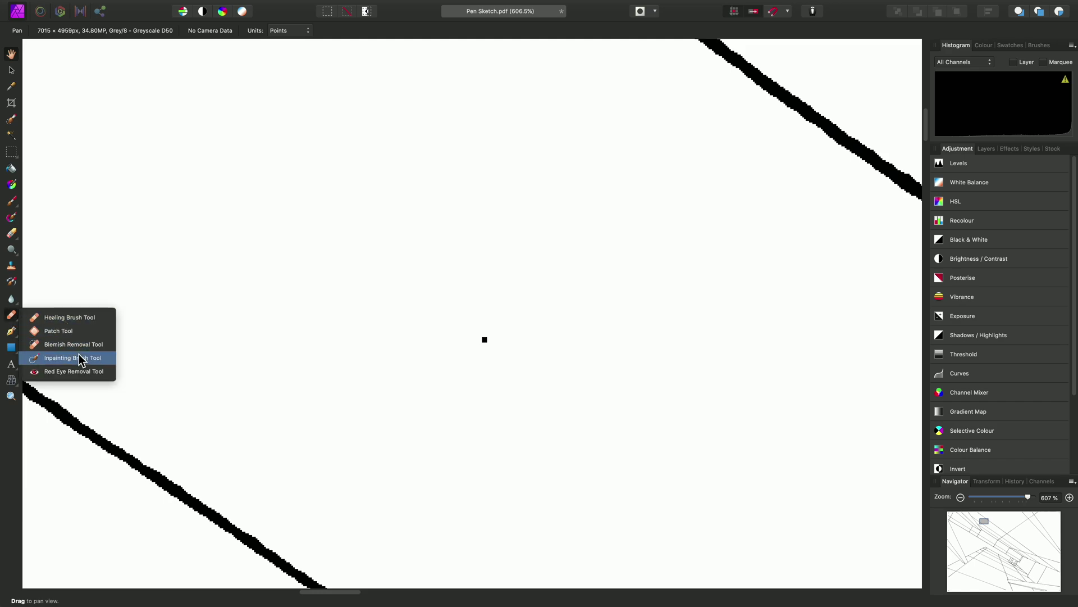
pyautogui.click(73, 358)
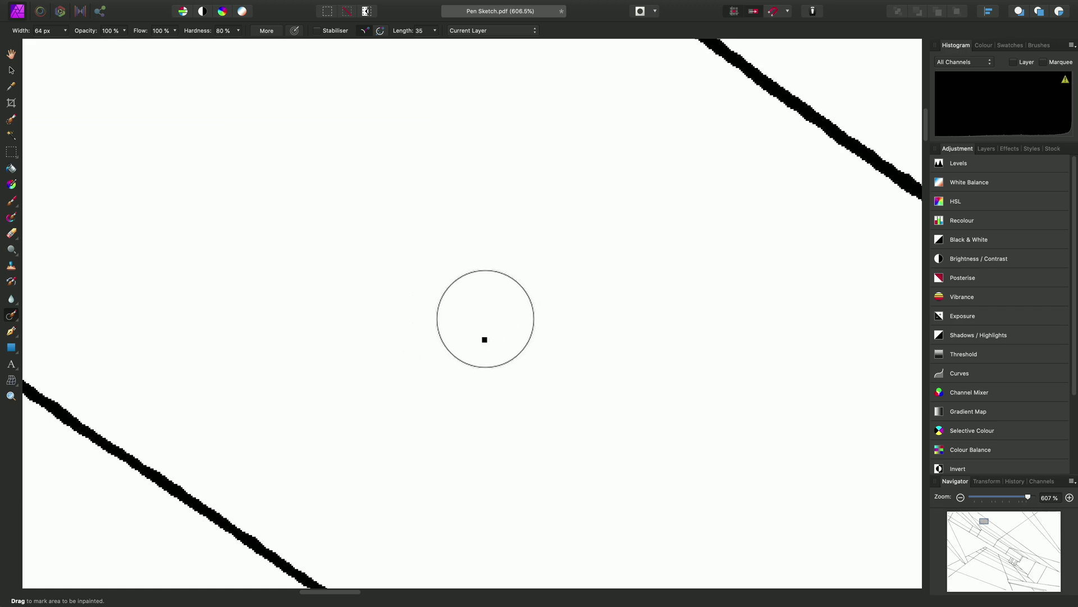
pyautogui.press('[')
pyautogui.press('[')
pyautogui.press('[')
pyautogui.press('[')
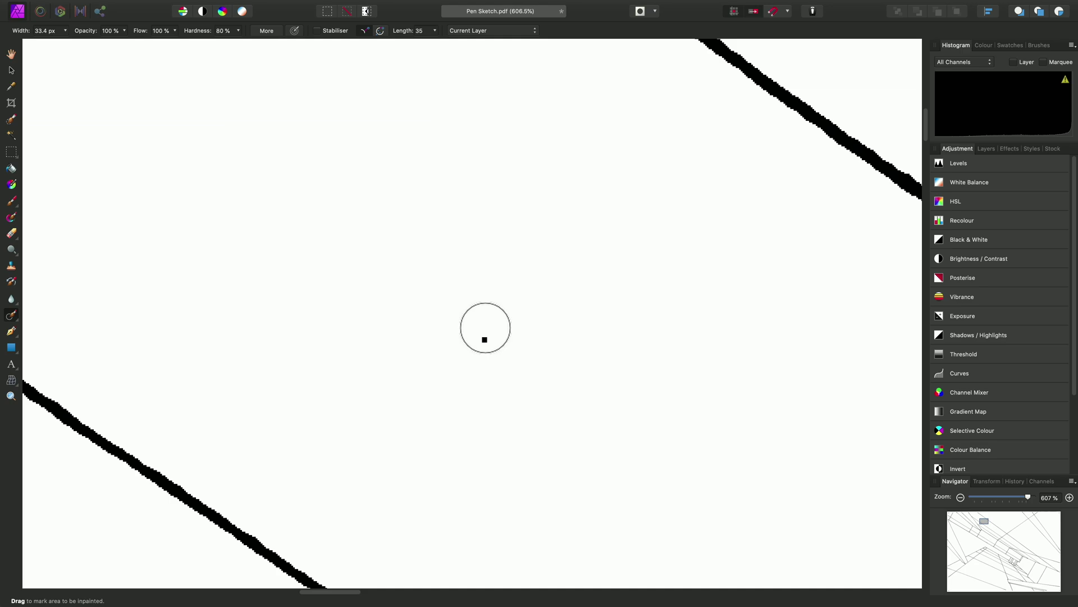
pyautogui.press('[')
pyautogui.press('[')
pyautogui.press('[')
# Inpaint away the stray dots near the centre and beside the line.
pyautogui.click(485, 340)
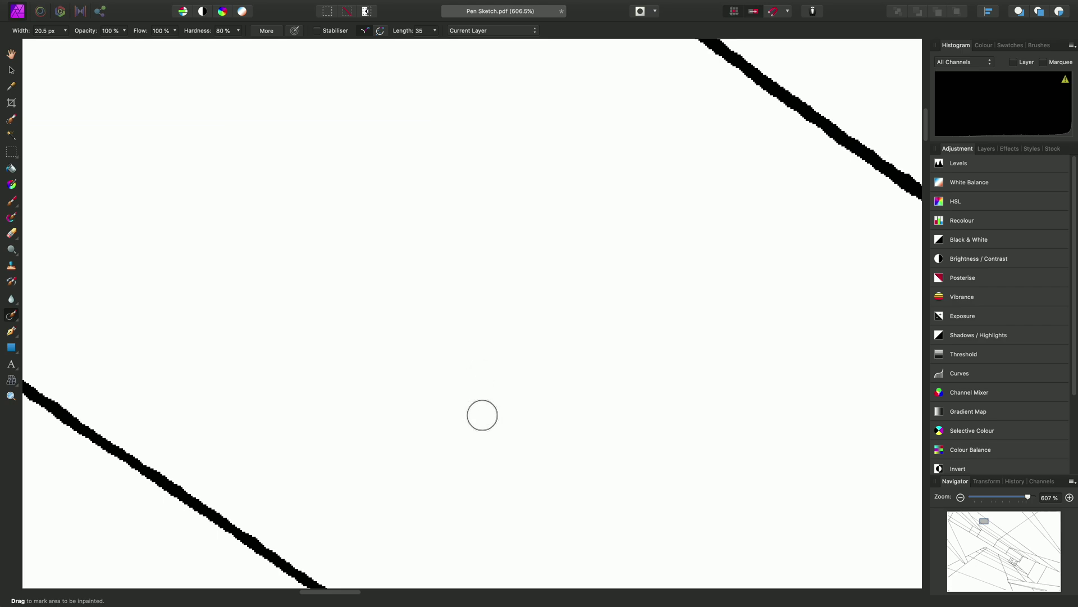
pyautogui.scroll(-10, 479, 436)
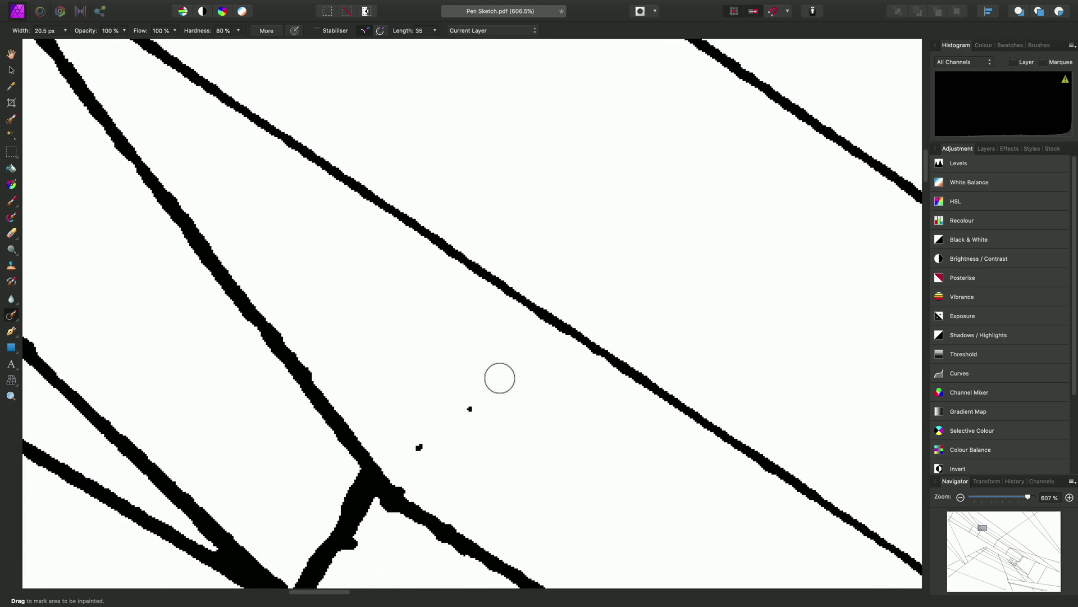
pyautogui.scroll(-3, 499, 378)
pyautogui.click(498, 313)
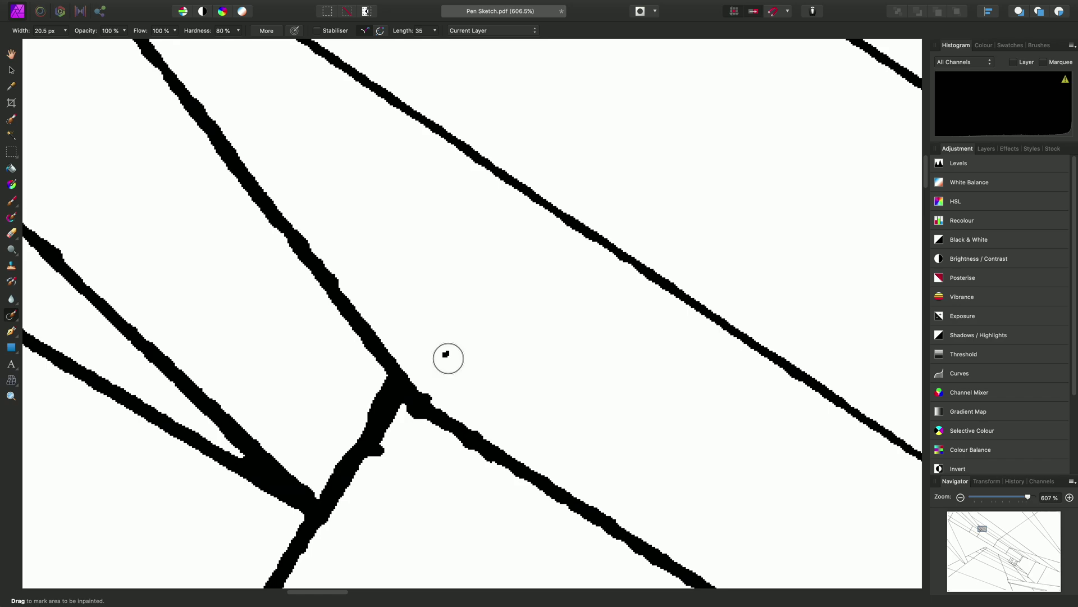
pyautogui.scroll(-7, 539, 393)
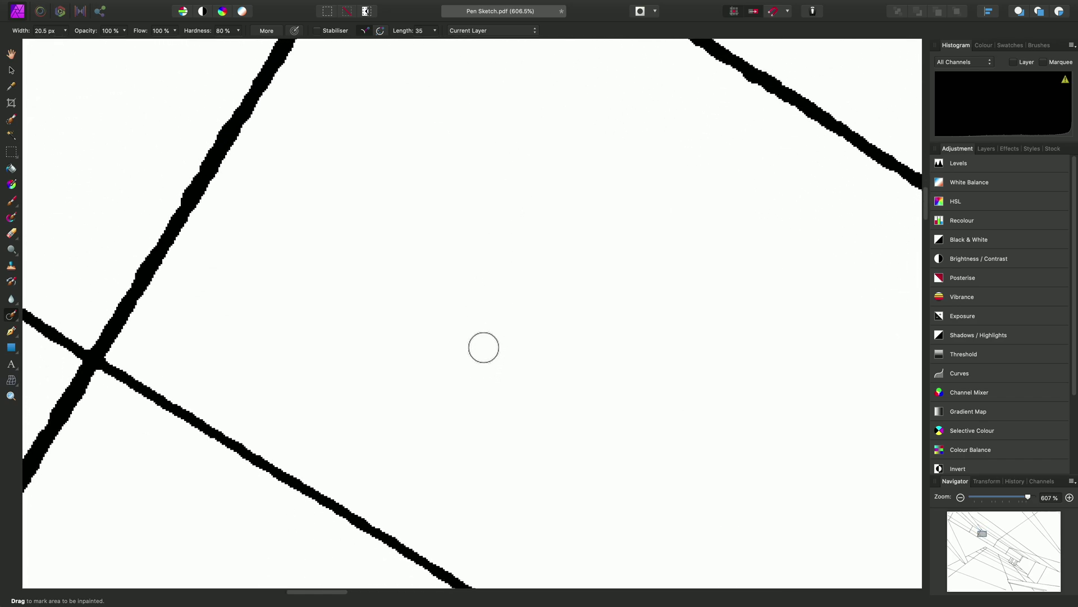
pyautogui.scroll(-6, 484, 347)
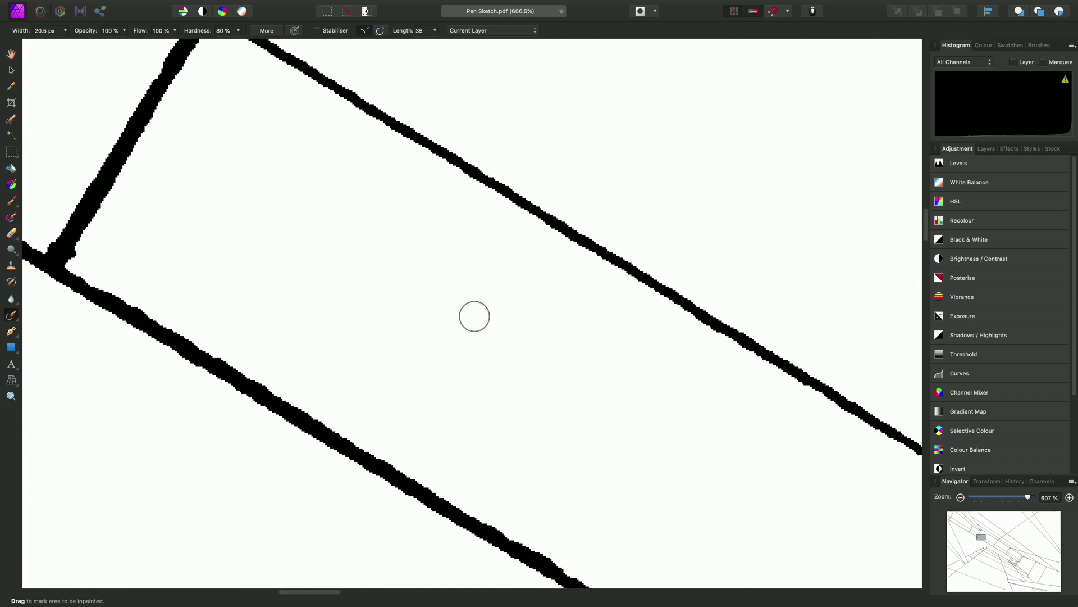
pyautogui.scroll(-8, 474, 317)
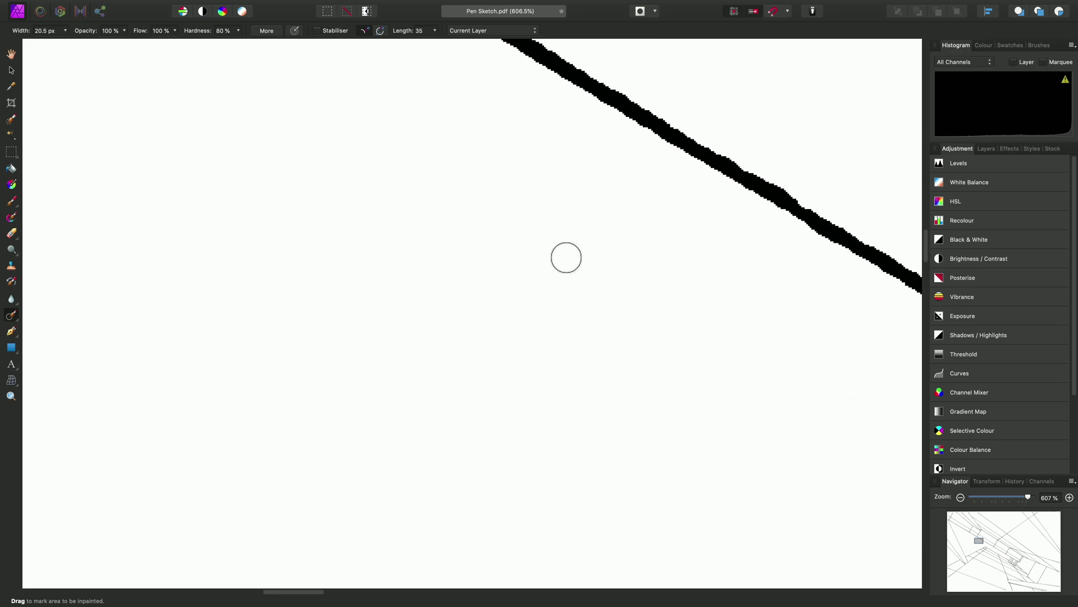
# Inpaint away two more specks on the paper and beside a sketch line.
pyautogui.press('space')
pyautogui.scroll(10, 739, 218)
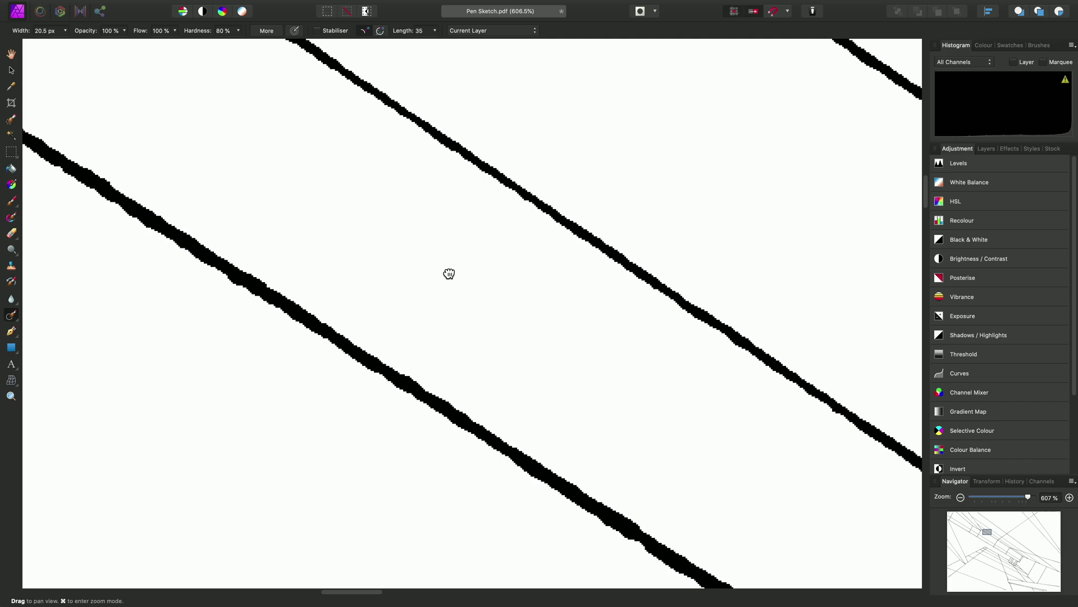
pyautogui.hscroll(5, 500, 241)
pyautogui.scroll(3, 501, 241)
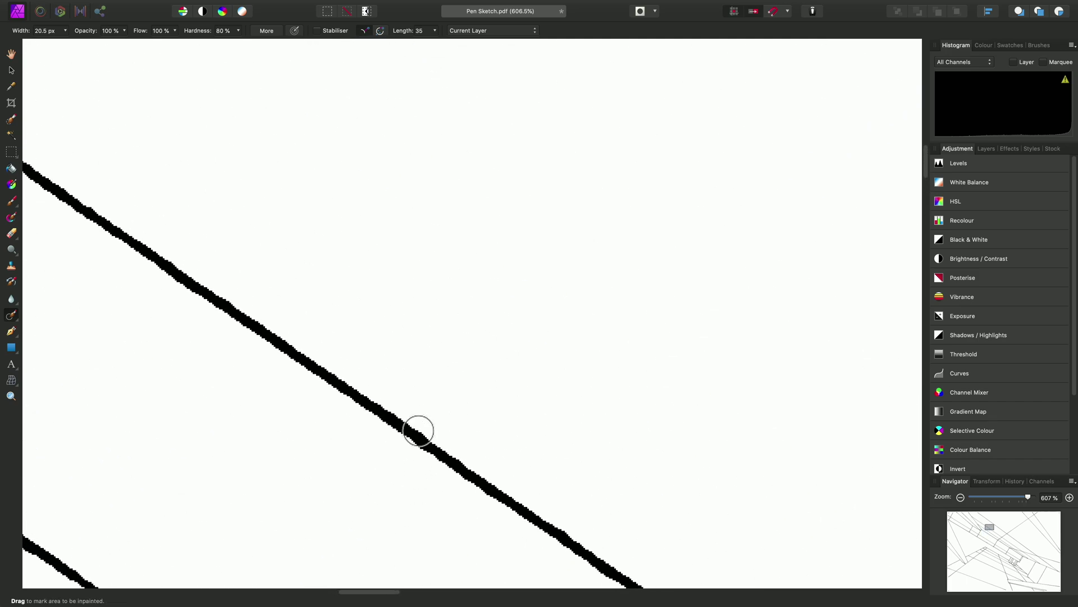
pyautogui.scroll(-6, 418, 431)
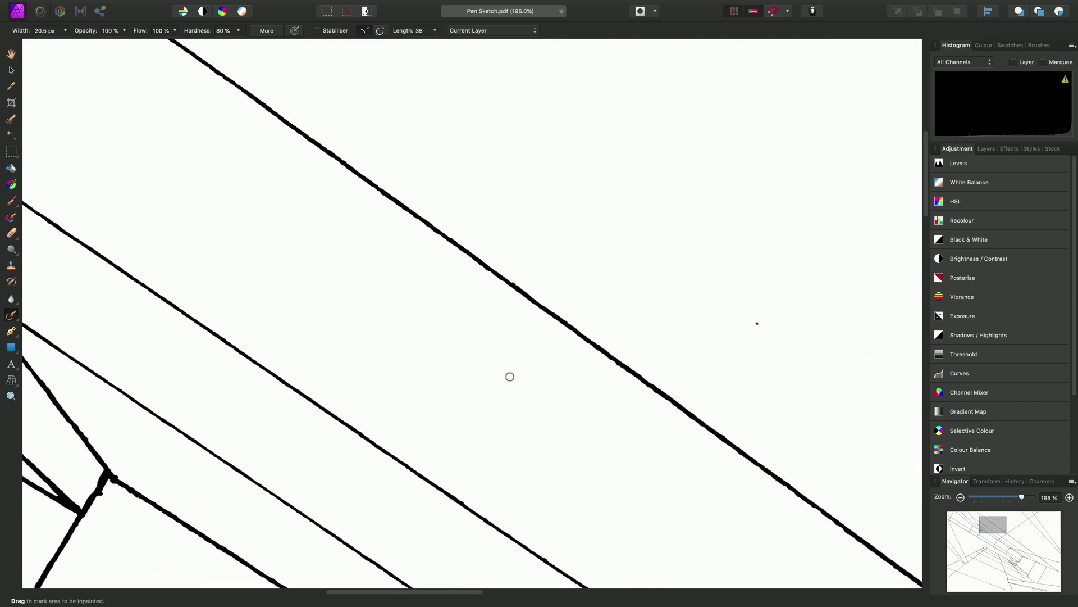
pyautogui.scroll(3, 459, 320)
pyautogui.moveTo(423, 309); pyautogui.dragTo(432, 299)
pyautogui.scroll(-7, 505, 427)
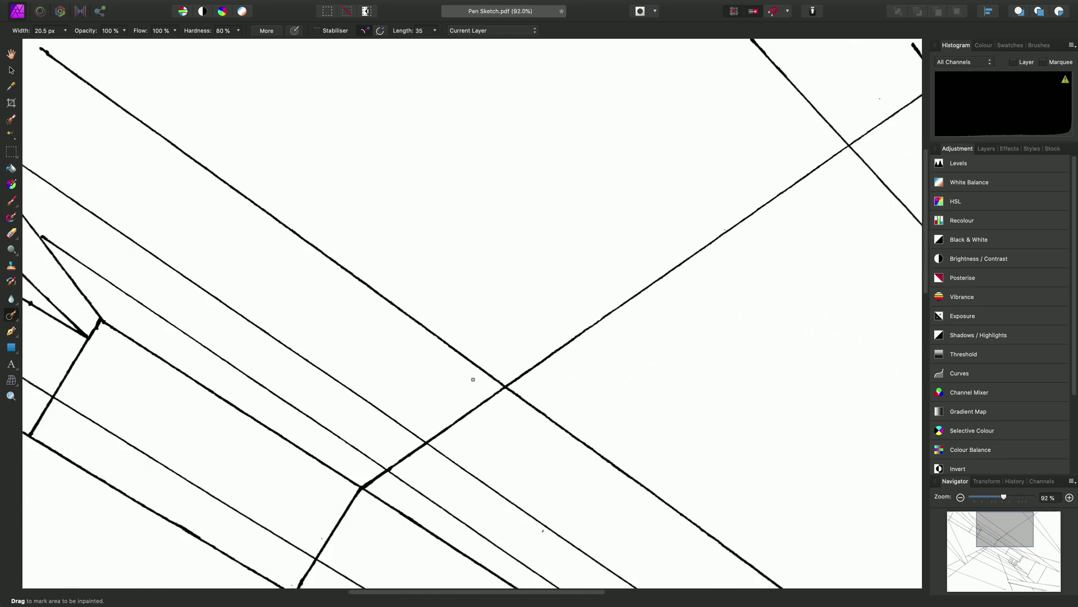
pyautogui.scroll(7, 368, 301)
pyautogui.moveTo(366, 287); pyautogui.dragTo(364, 284)
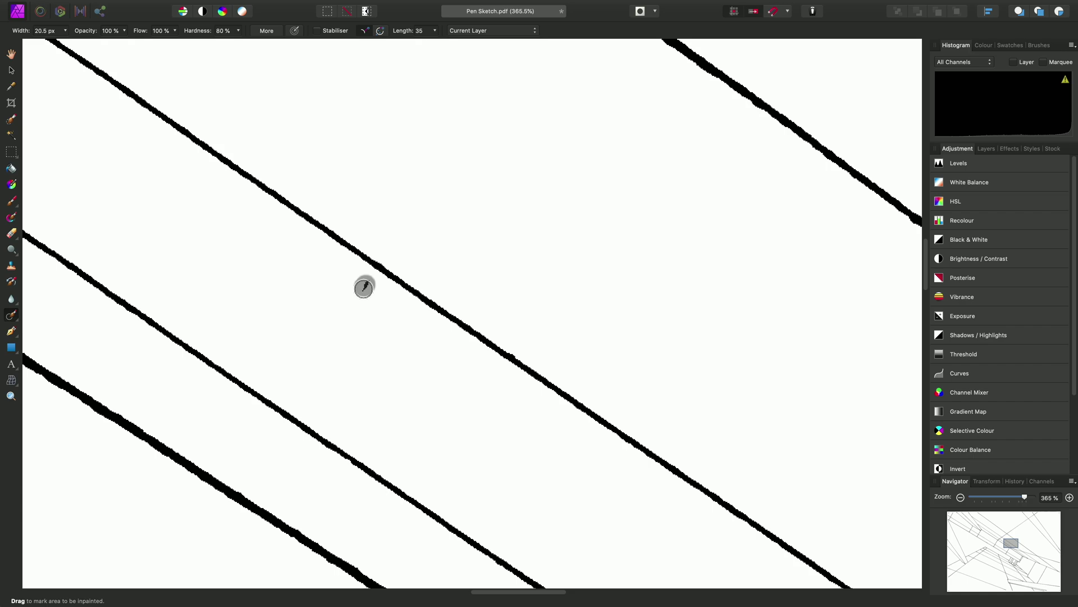
pyautogui.scroll(1, 513, 385)
pyautogui.scroll(1, 462, 301)
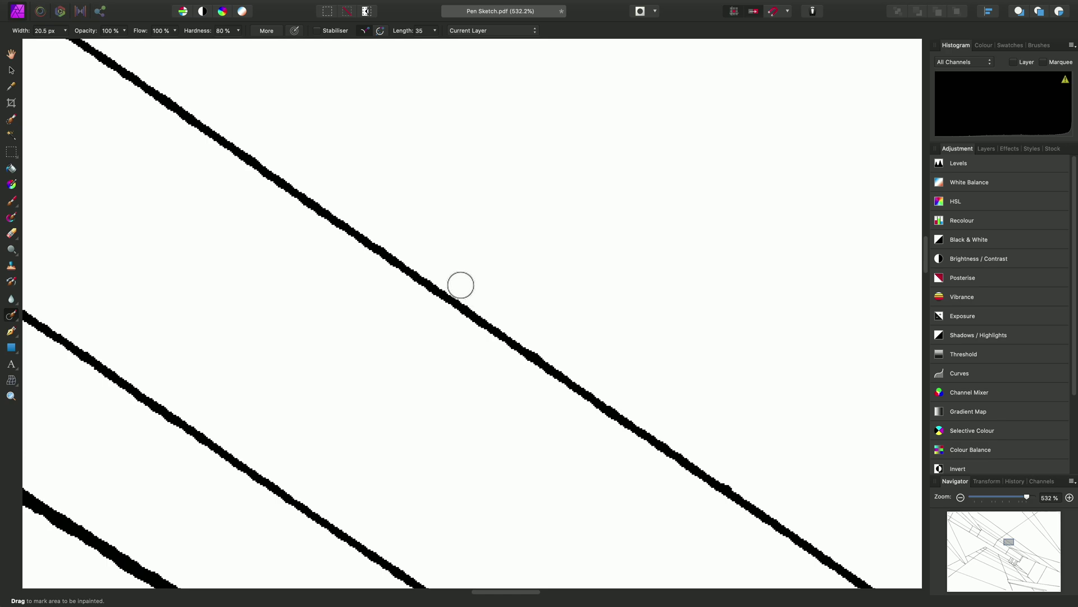
# Apply a 0.1 px Gaussian Blur, checking the result at 100% zoom.
pyautogui.click(330, 6)
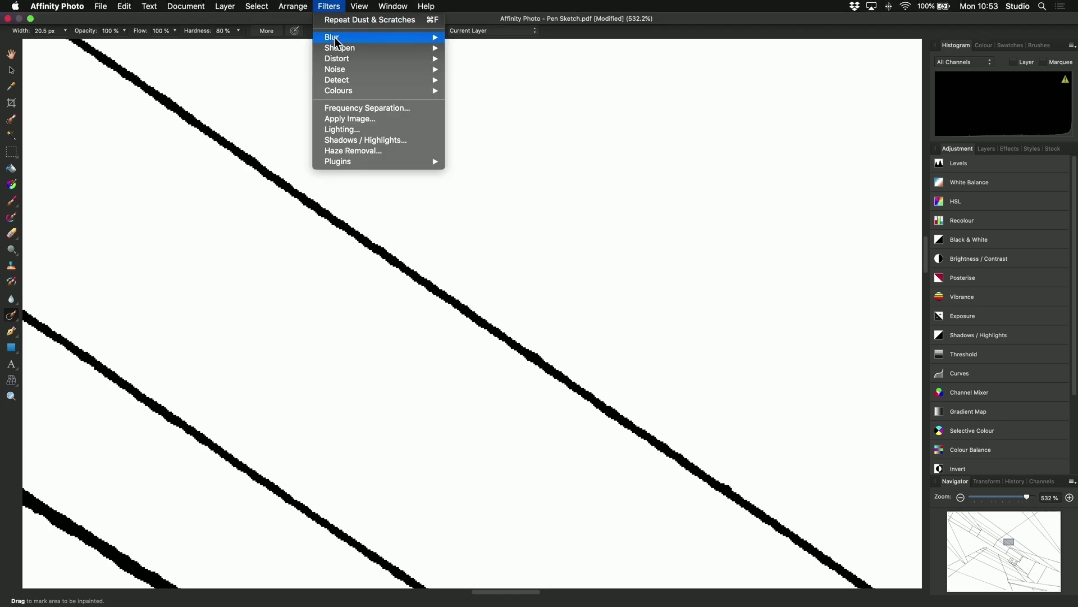
pyautogui.moveTo(373, 39)
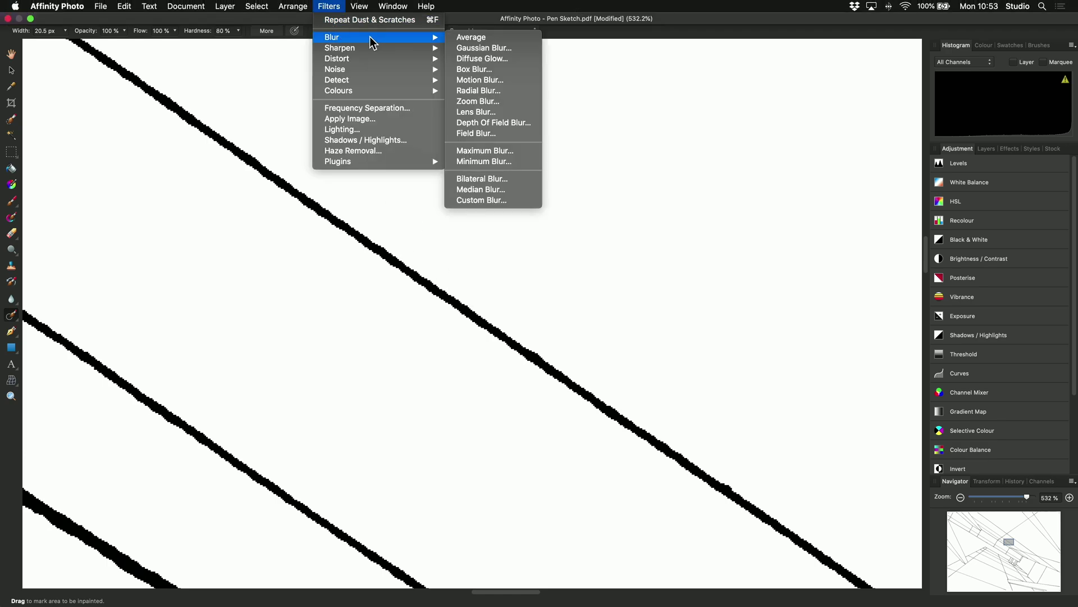
pyautogui.click(523, 51)
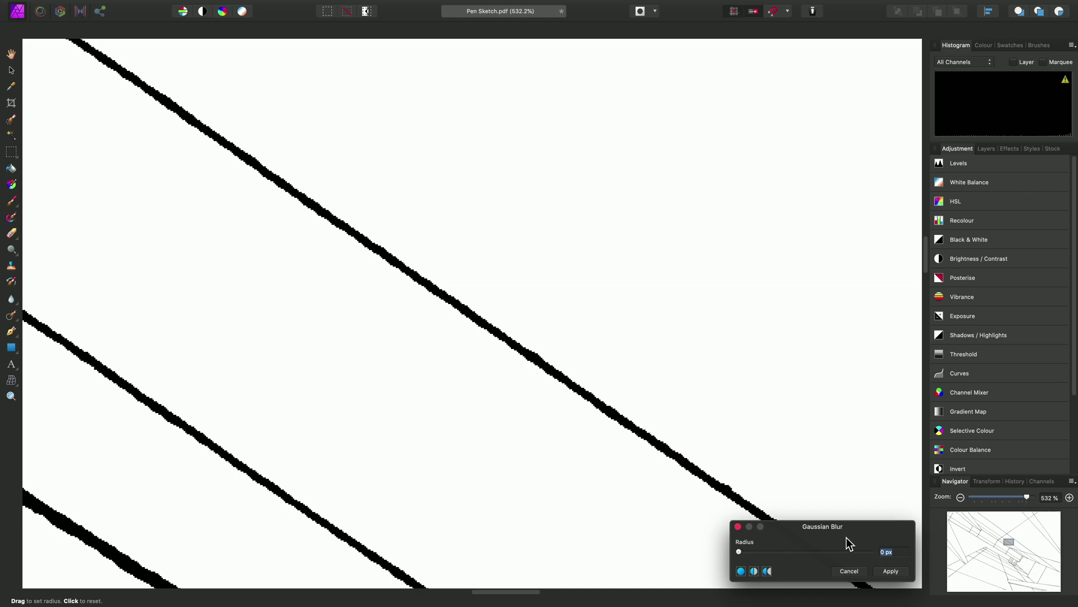
pyautogui.write('0.1')
pyautogui.press('Return')
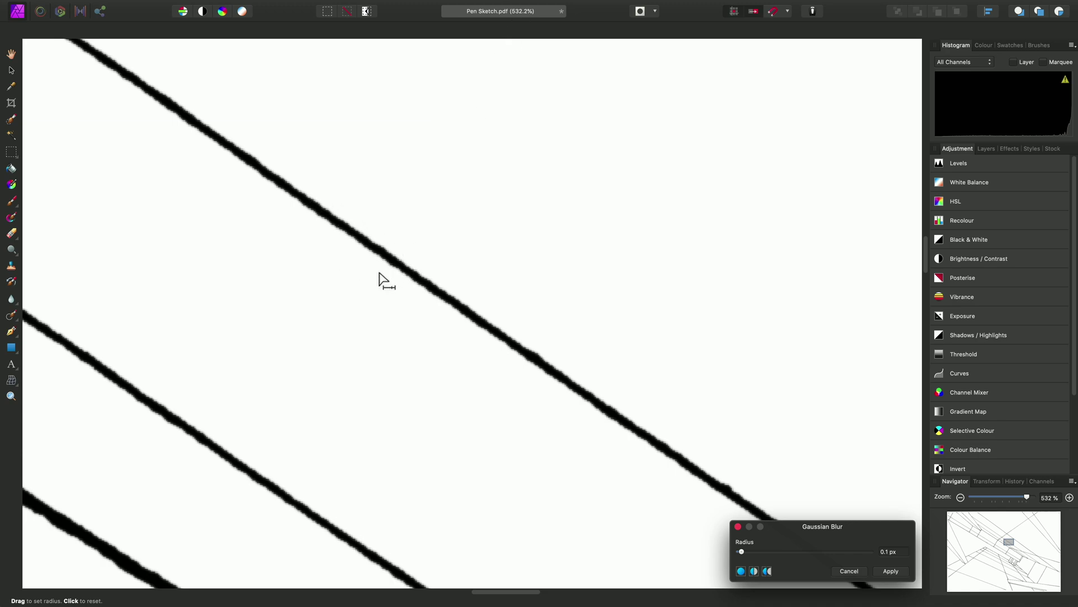
pyautogui.hscroll(-3, 383, 279)
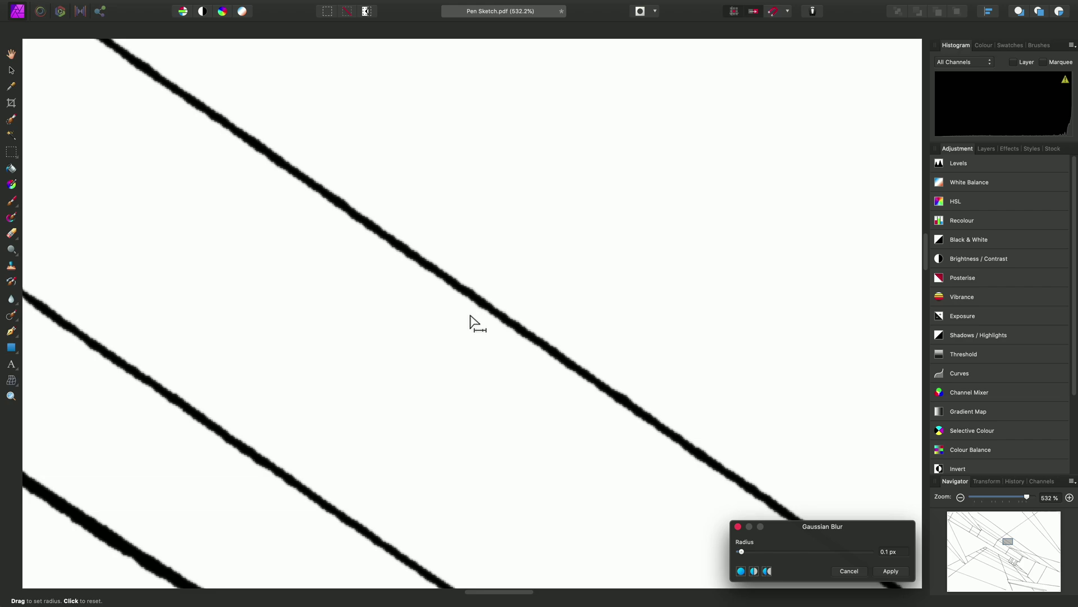
pyautogui.press('super+1')
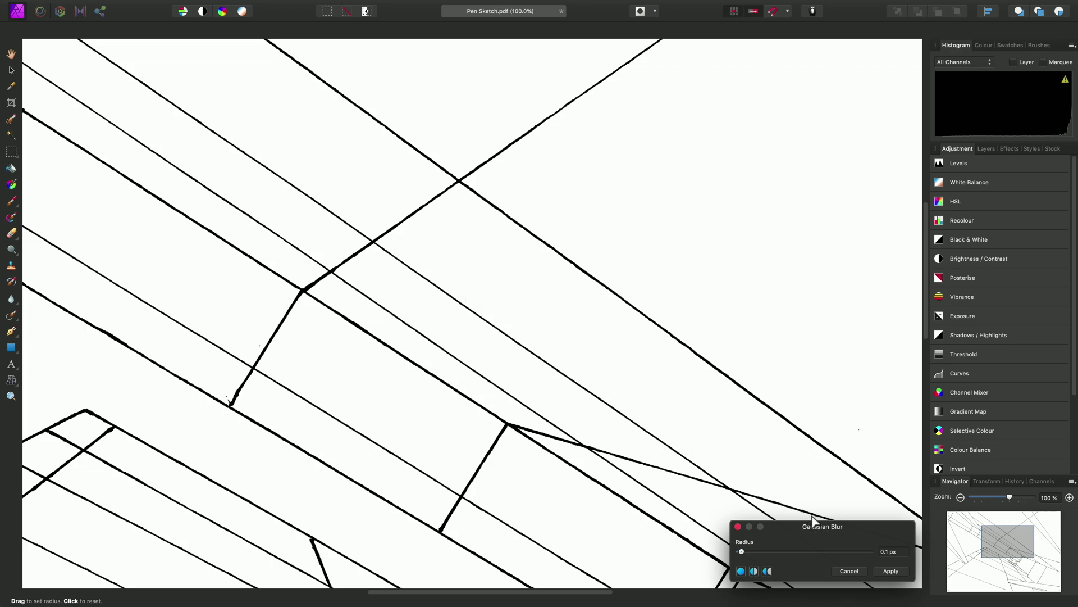
pyautogui.click(905, 572)
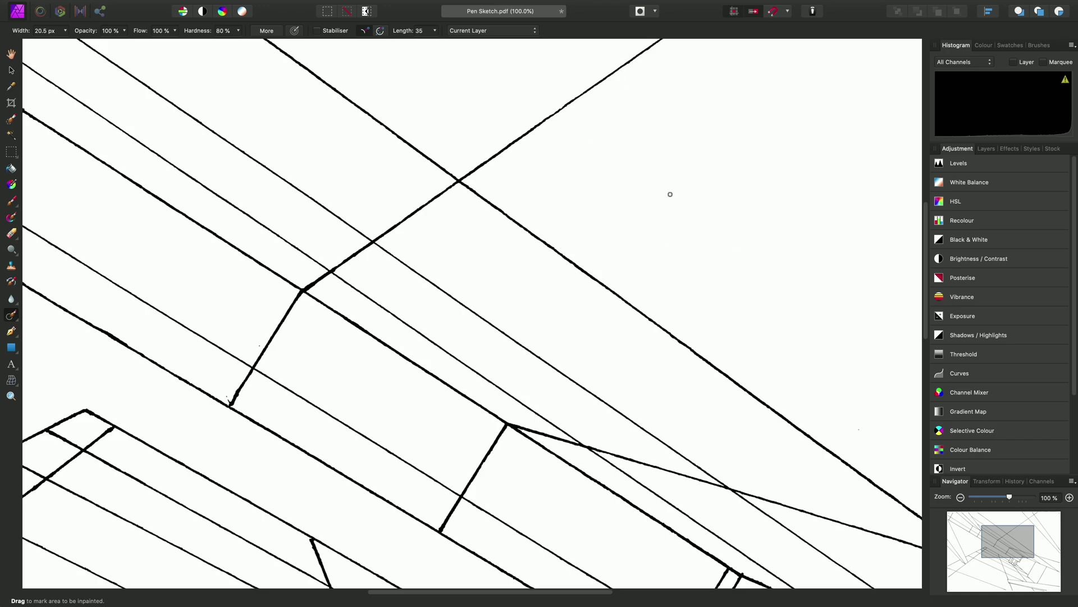
# Apply Filters > Colours > Erase White Paper to remove the paper behind the lines.
pyautogui.moveTo(382, 3)
pyautogui.click(336, 10)
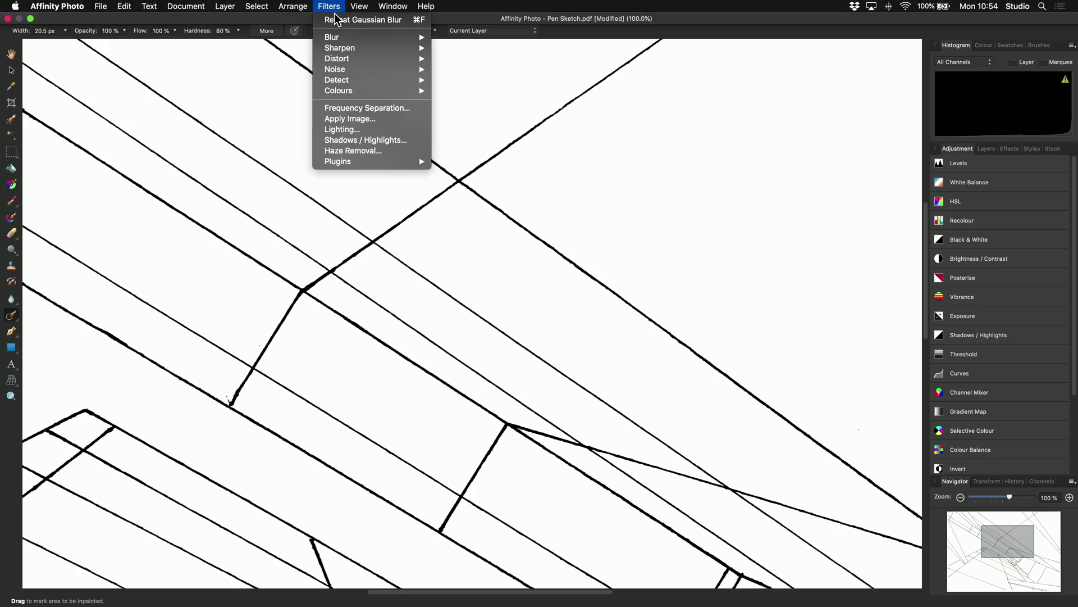
pyautogui.moveTo(378, 91)
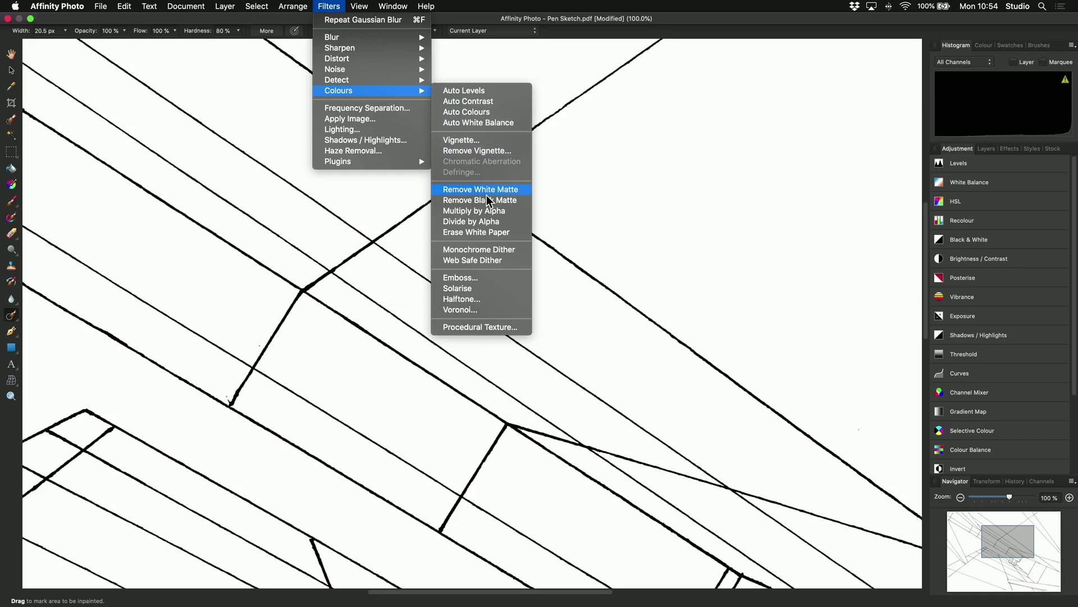
pyautogui.click(518, 237)
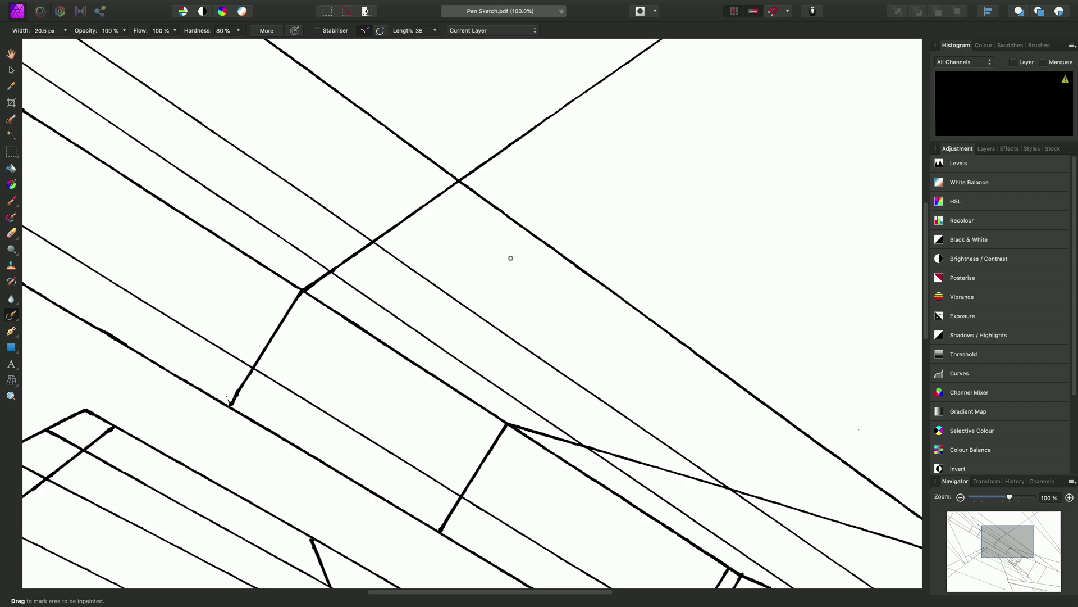
pyautogui.moveTo(254, 5)
pyautogui.click(201, 7)
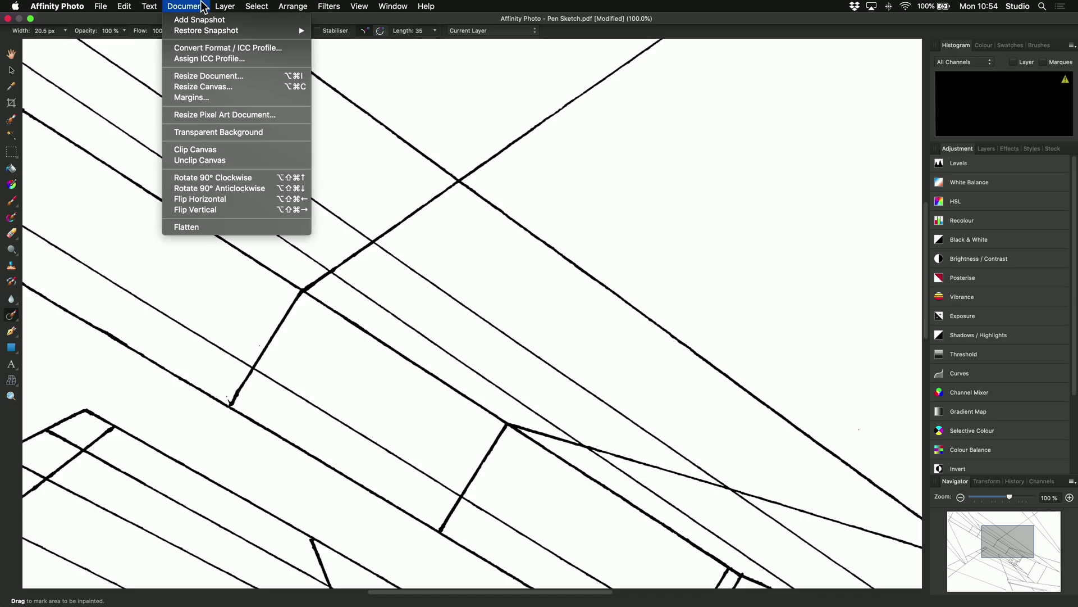
# Give the document a transparent background and show the Layers panel.
pyautogui.click(277, 139)
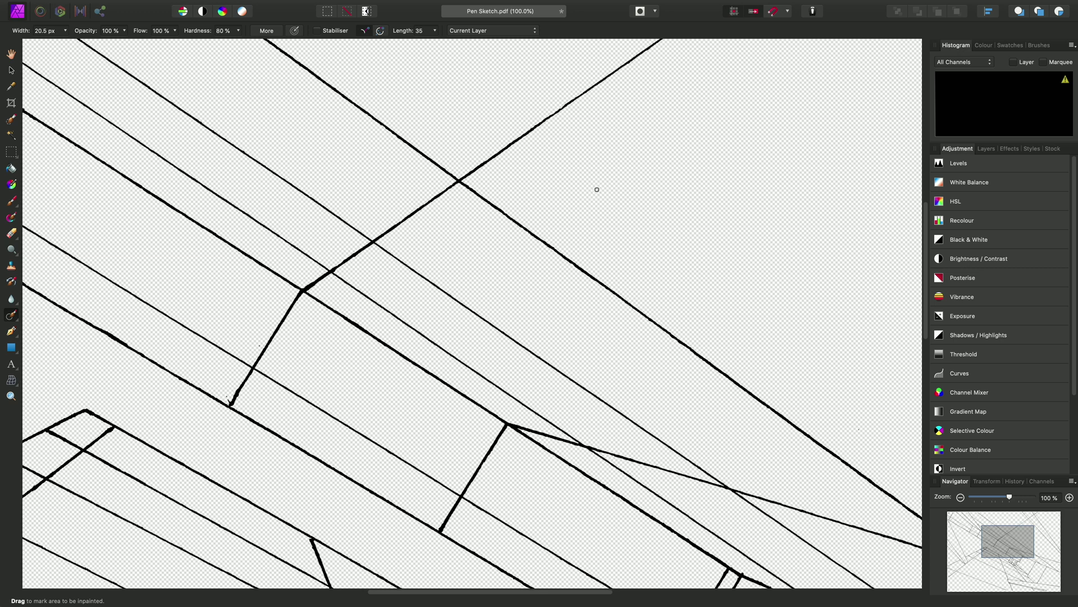
pyautogui.click(987, 149)
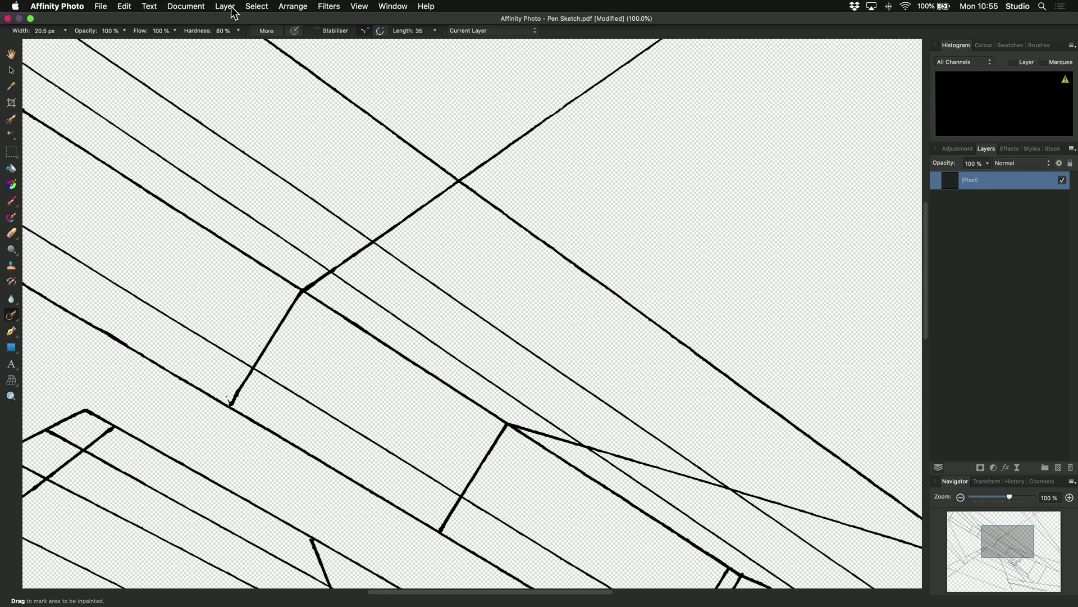
# Add a white fill layer, fit the page, and move it beneath the sketch layer.
pyautogui.click(225, 7)
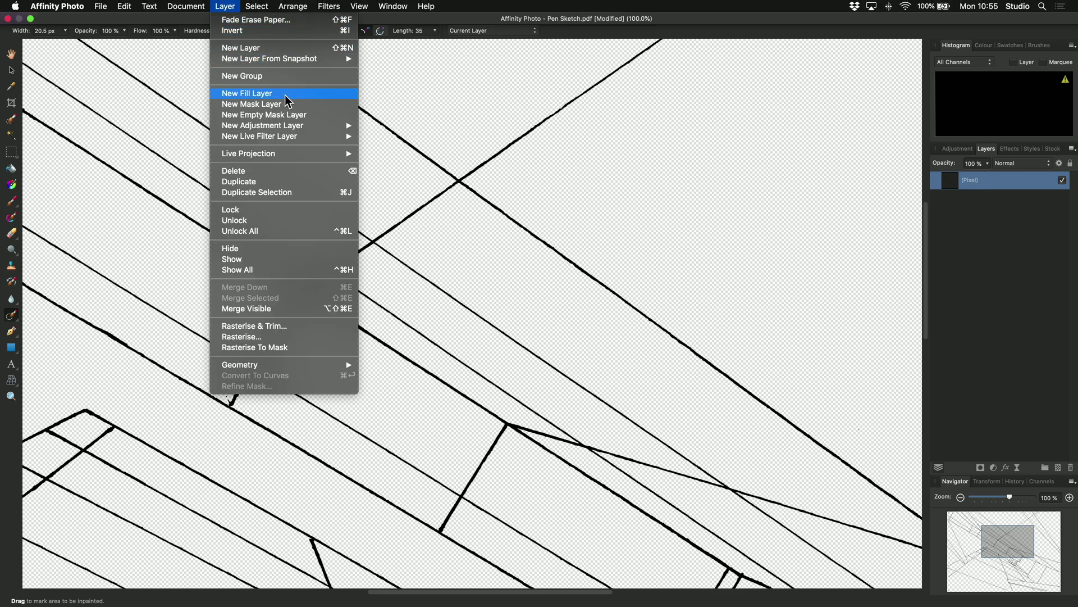
pyautogui.press('Escape')
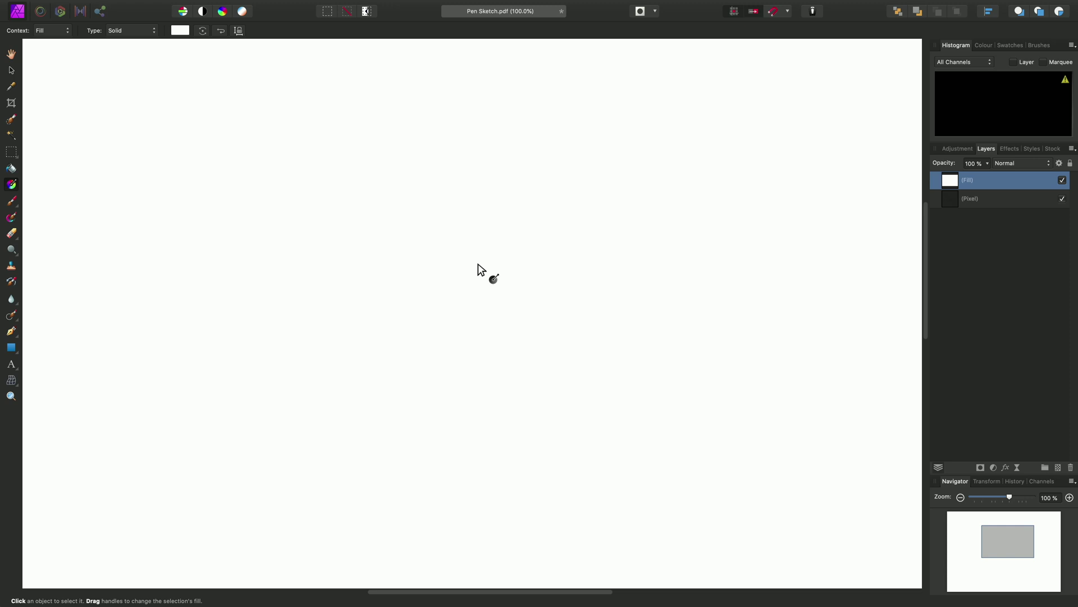
pyautogui.press('super+0')
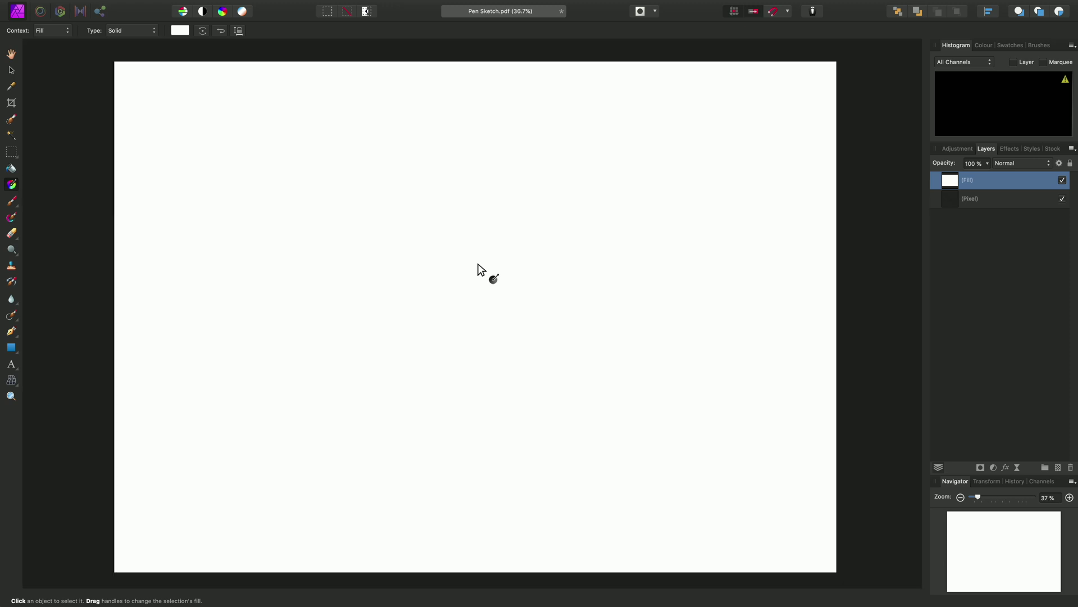
pyautogui.moveTo(950, 178); pyautogui.dragTo(941, 207)
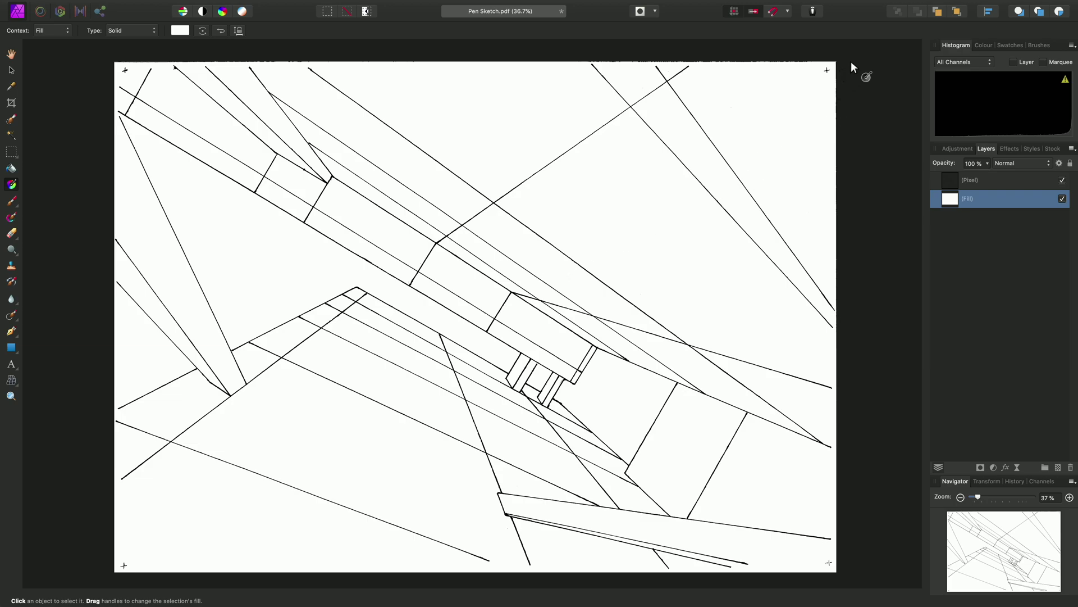
pyautogui.moveTo(849, 60); pyautogui.dragTo(100, 572)
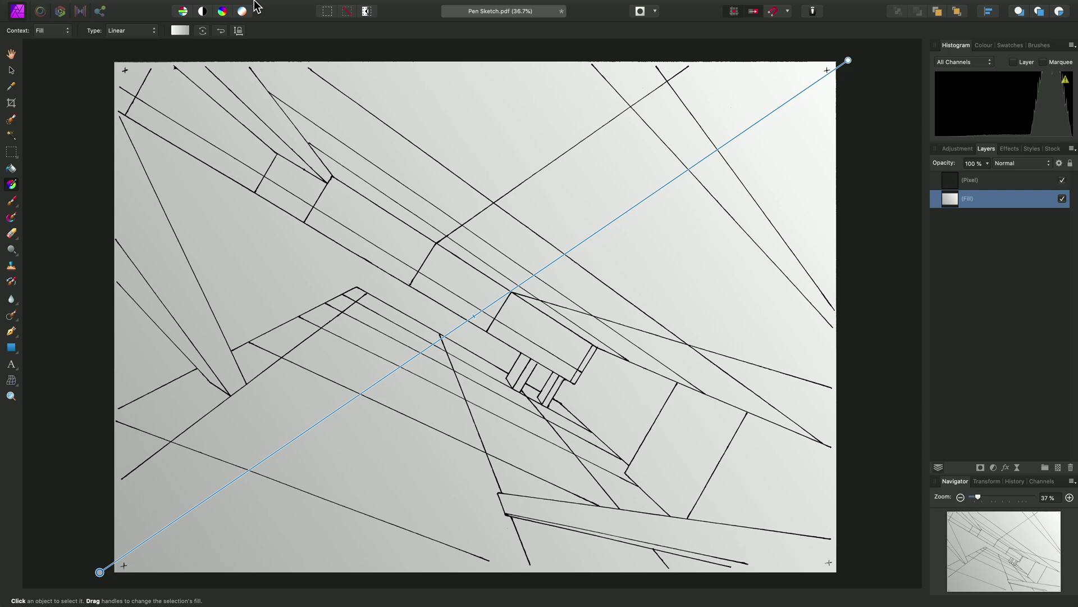
pyautogui.click(125, 6)
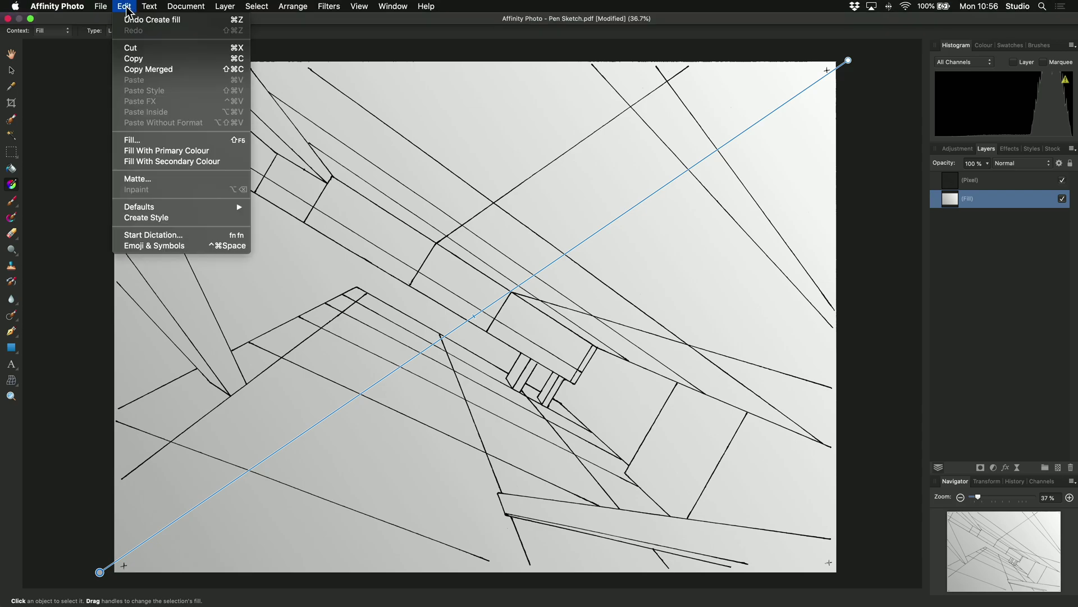
pyautogui.click(198, 25)
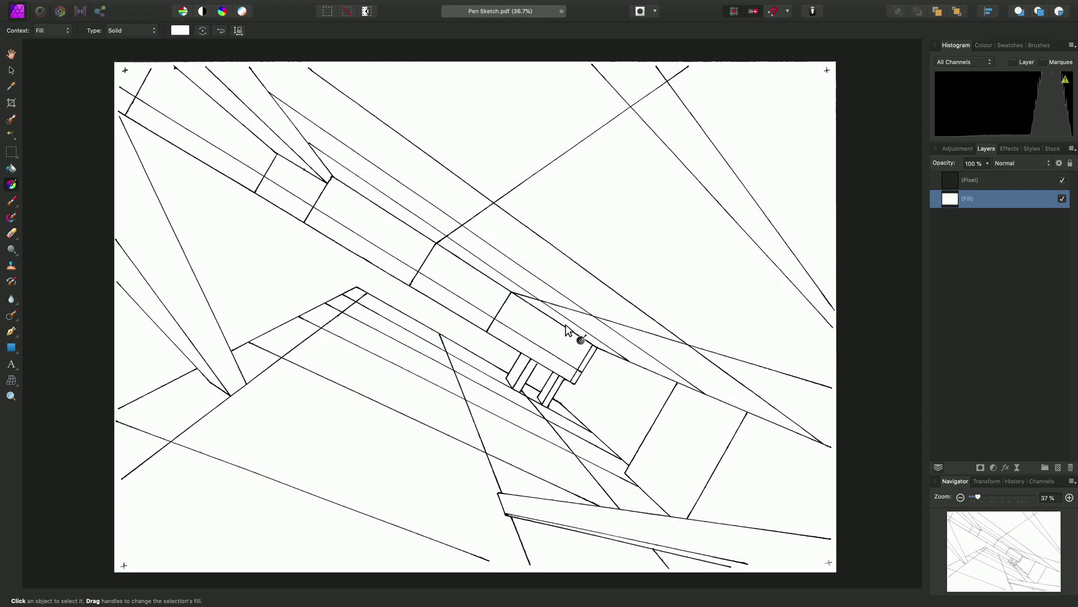
# Convert Pen Sketch.pdf from Grey/8 to RGB/8 with the sRGB IEC61966-2.1 profile.
pyautogui.click(984, 46)
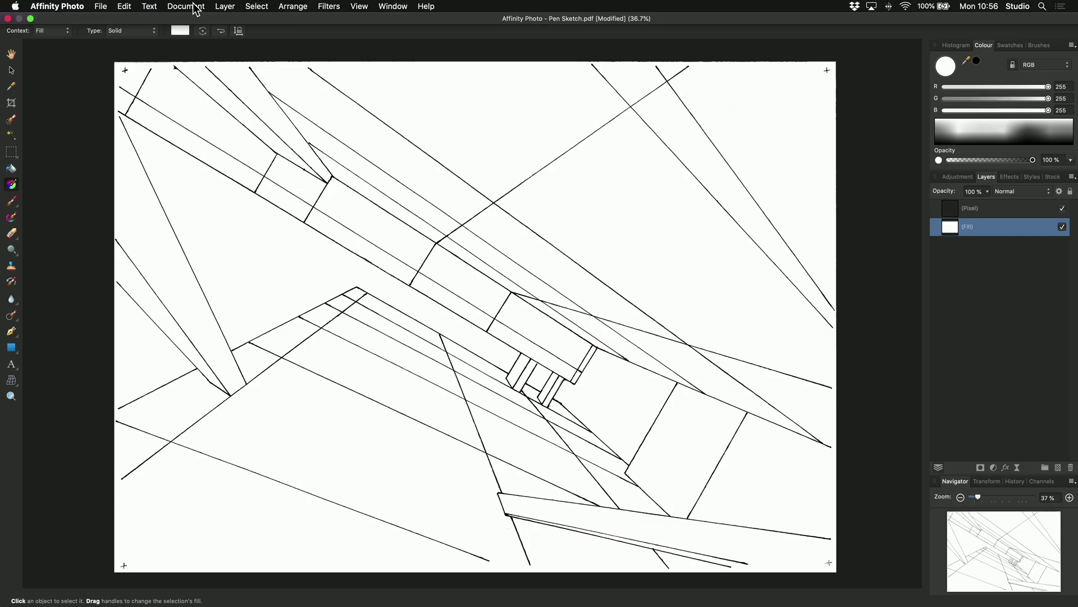
pyautogui.click(198, 7)
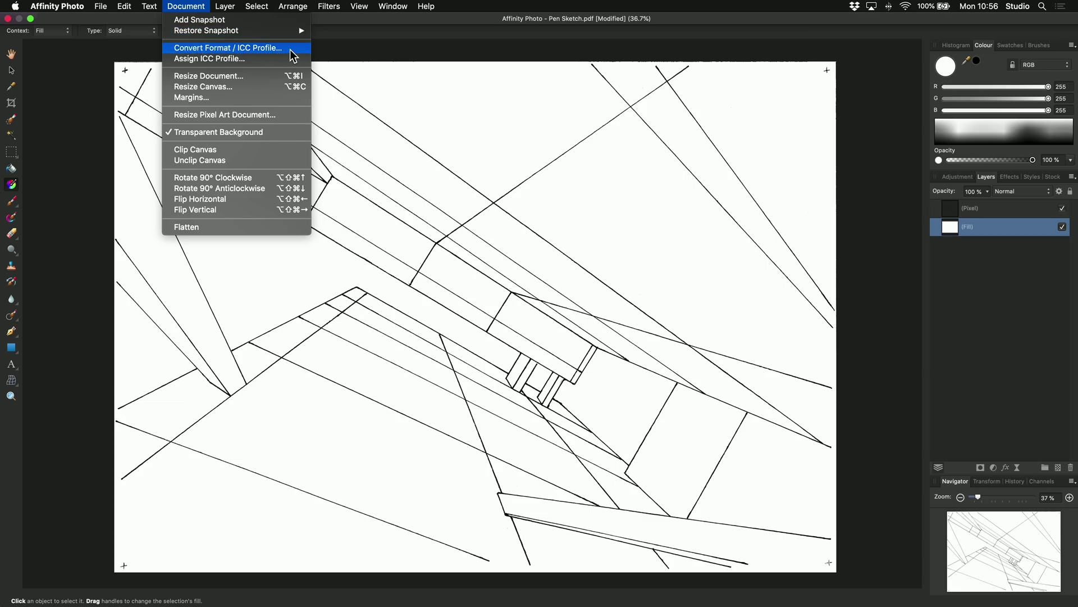
pyautogui.click(291, 52)
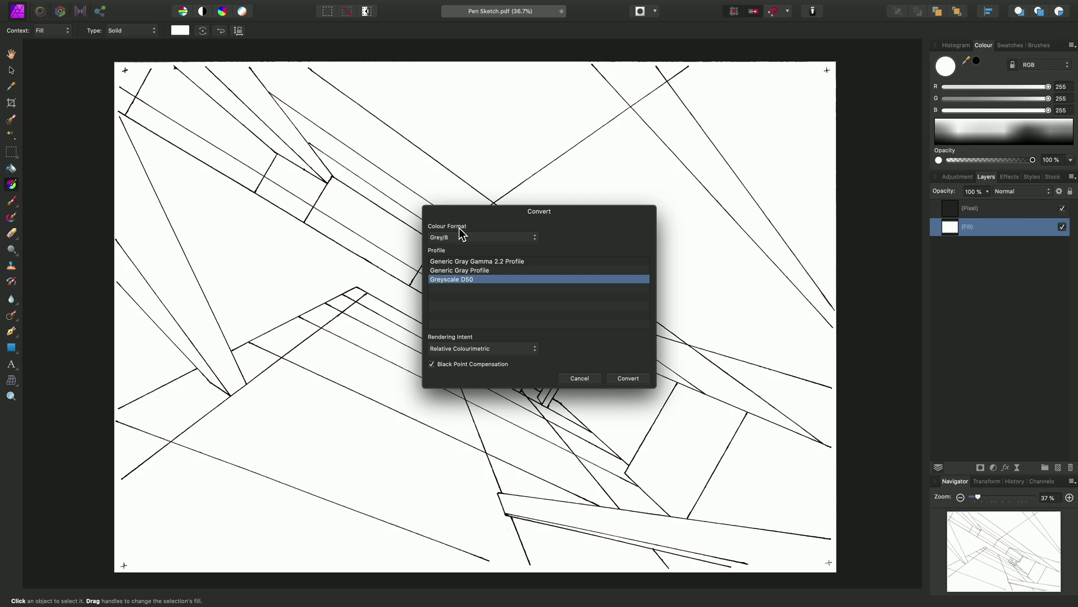
pyautogui.click(501, 238)
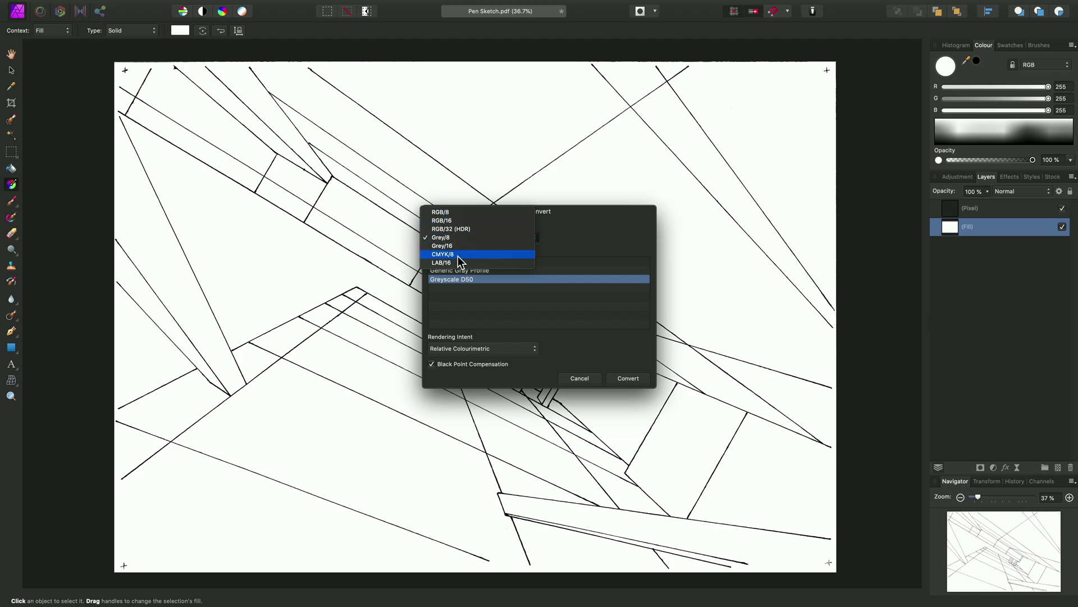
pyautogui.click(465, 212)
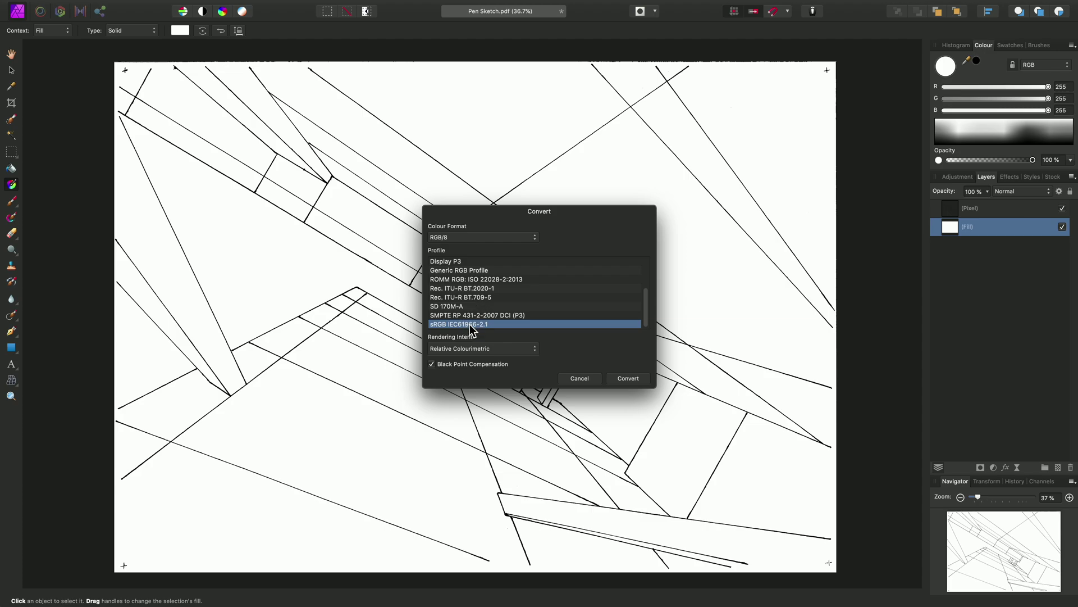
pyautogui.click(645, 381)
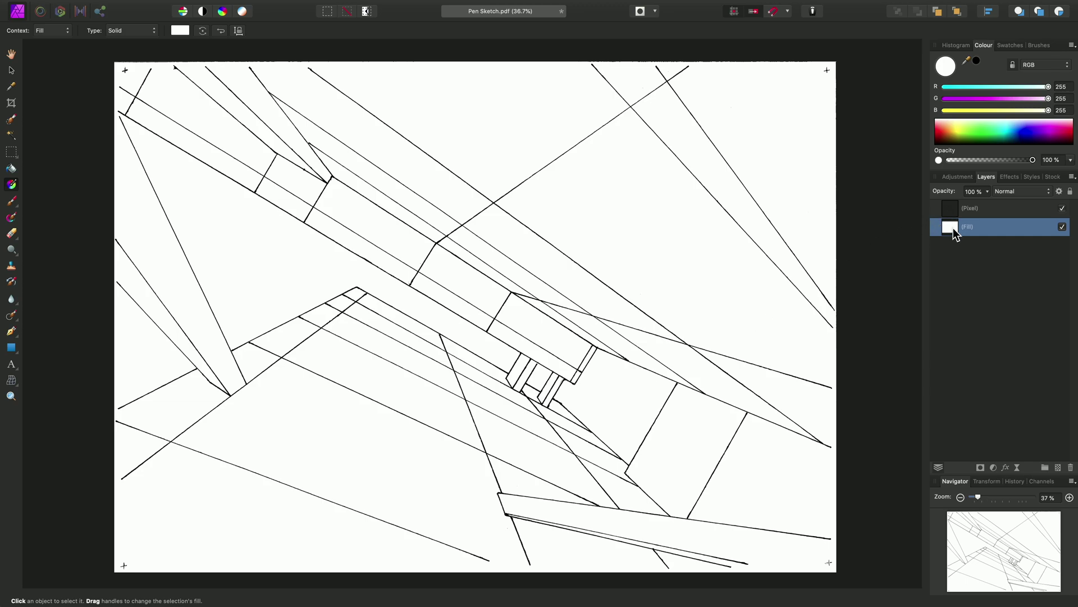
# Colour the Fill layer pale mint (H 175, S 60, L 93) using the Wheel colour picker.
pyautogui.click(1003, 133)
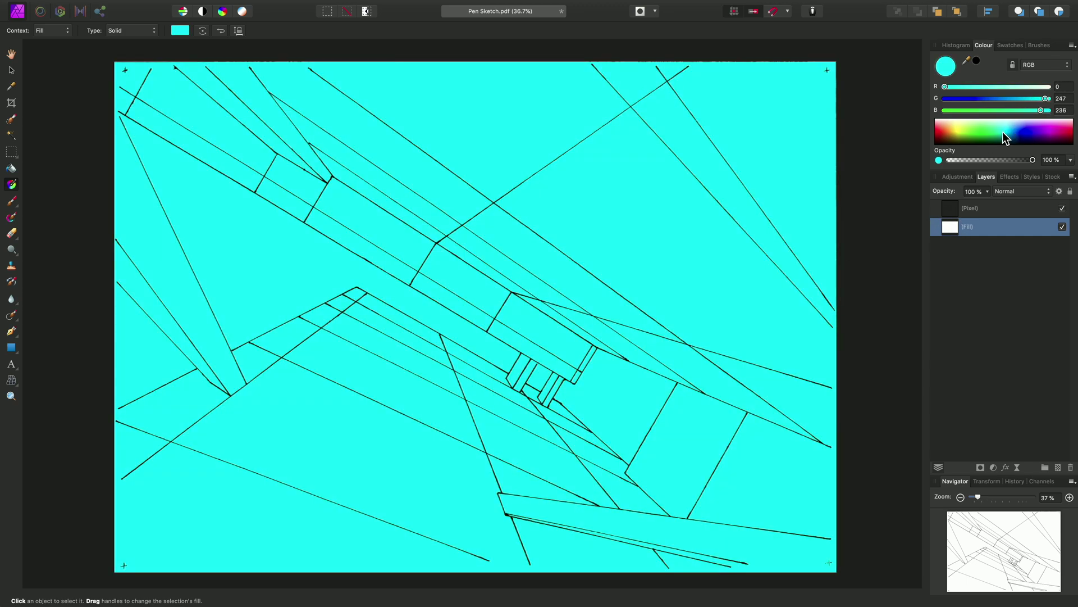
pyautogui.moveTo(1003, 132)
pyautogui.mouseDown()
pyautogui.moveTo(953, 125)
pyautogui.moveTo(1059, 135)
pyautogui.moveTo(1013, 123)
pyautogui.moveTo(967, 130)
pyautogui.moveTo(1002, 127)
pyautogui.mouseUp()
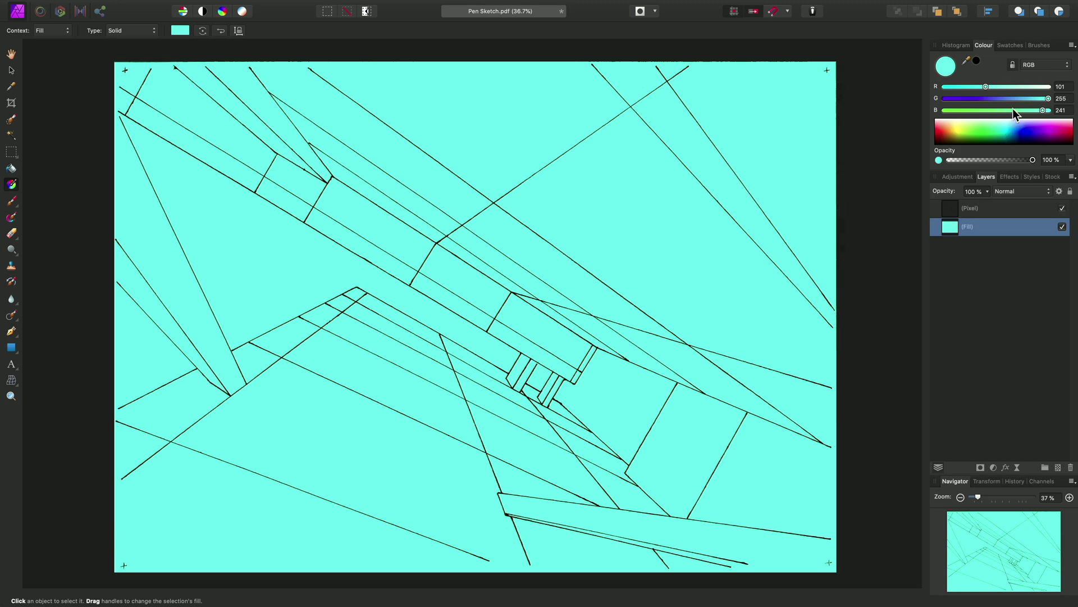
pyautogui.click(1072, 46)
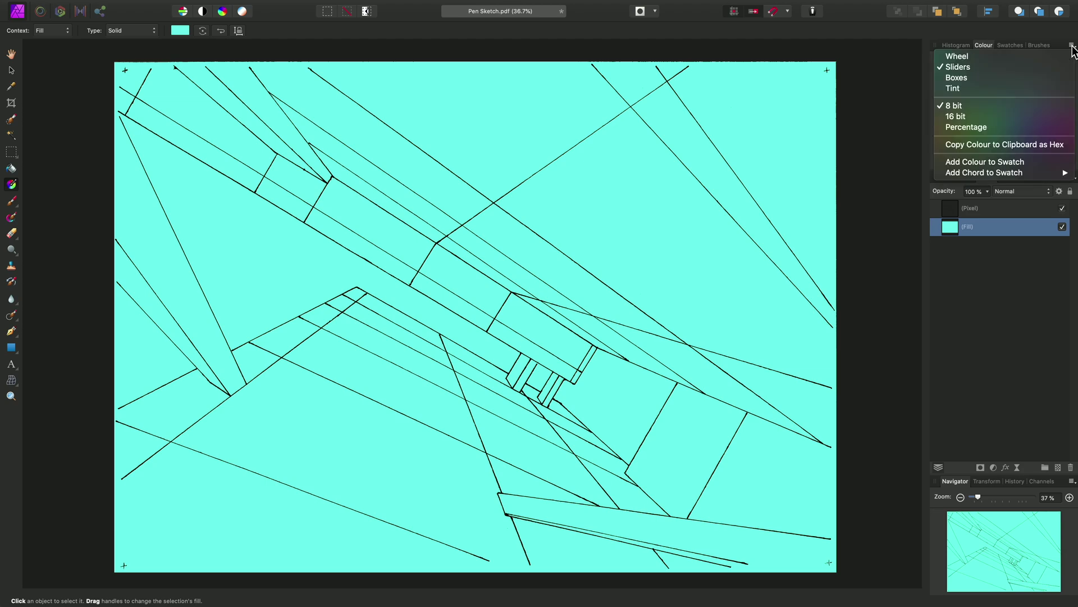
pyautogui.click(976, 56)
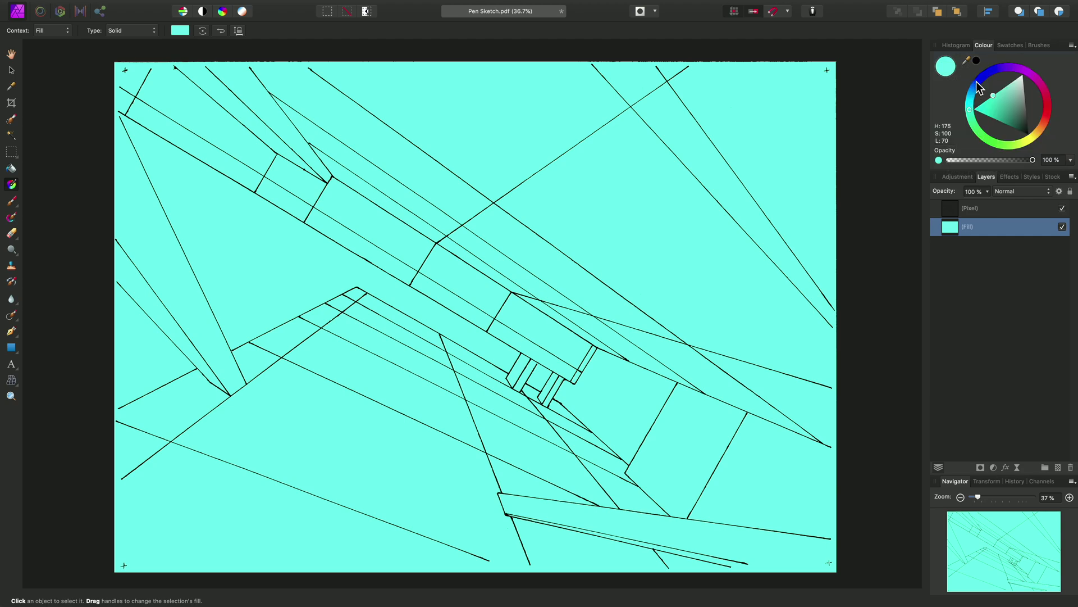
pyautogui.moveTo(993, 96); pyautogui.dragTo(1018, 79)
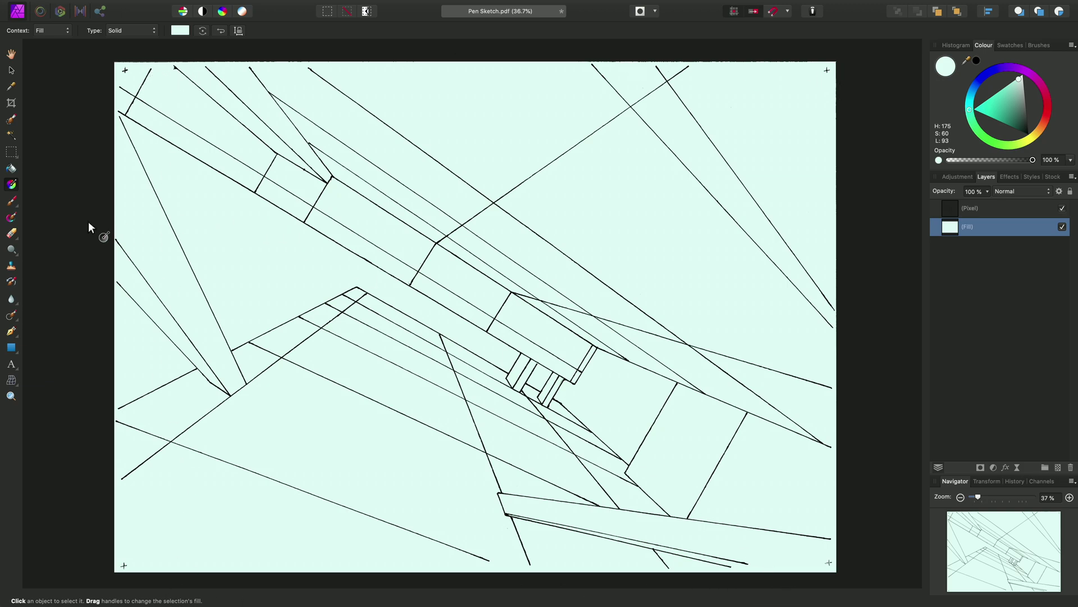
# Crop a thin strip from the top, right, bottom and left edges, leaving 6699 × 4716 px.
pyautogui.click(12, 104)
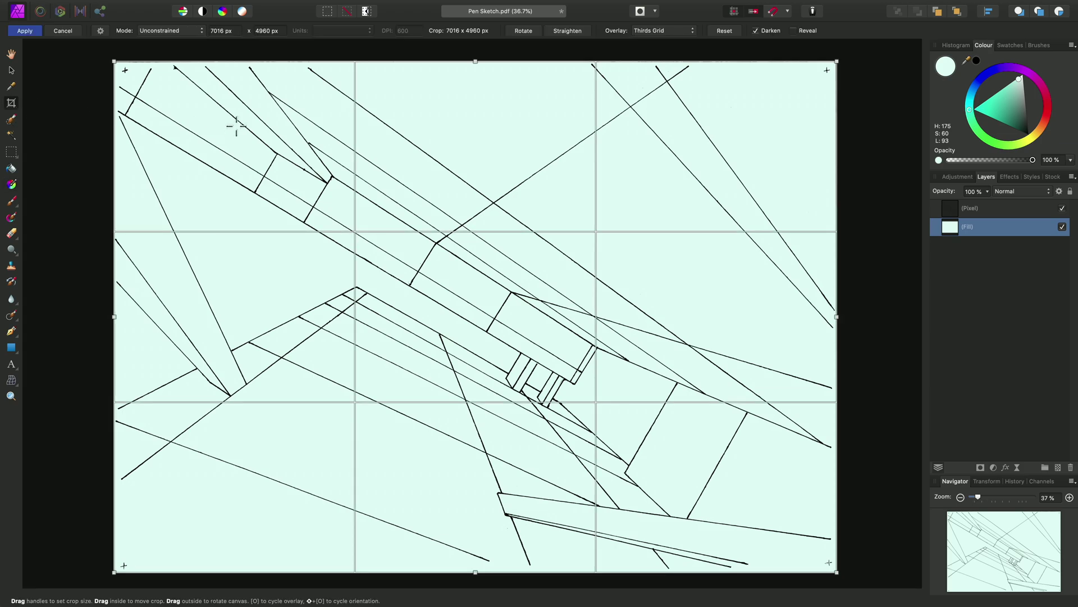
pyautogui.moveTo(114, 60); pyautogui.dragTo(128, 72)
pyautogui.moveTo(836, 72); pyautogui.dragTo(819, 73)
pyautogui.moveTo(818, 571); pyautogui.dragTo(818, 562)
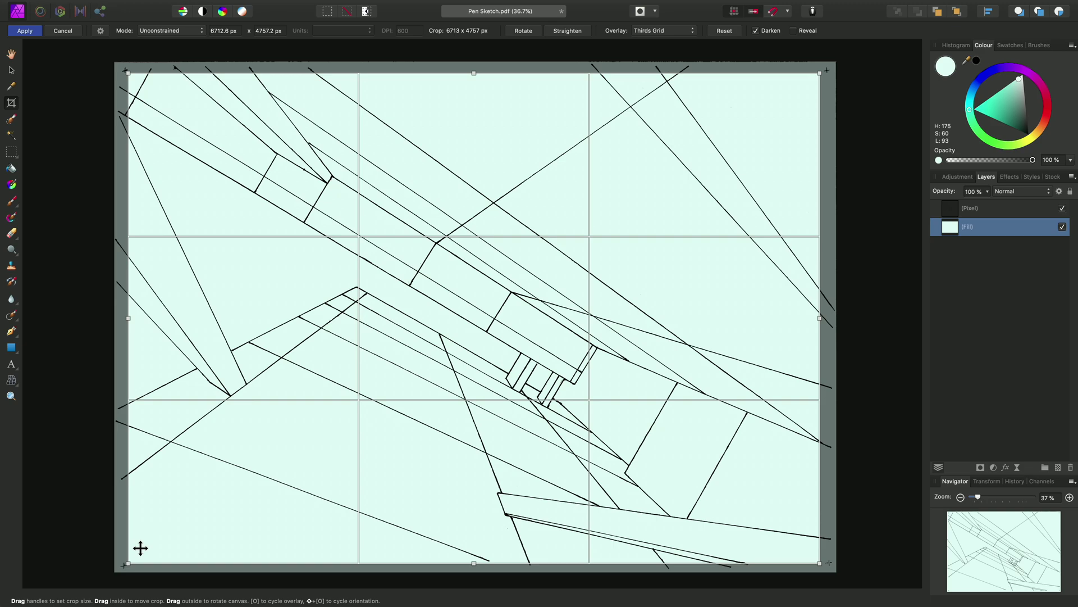
pyautogui.moveTo(125, 563); pyautogui.dragTo(129, 559)
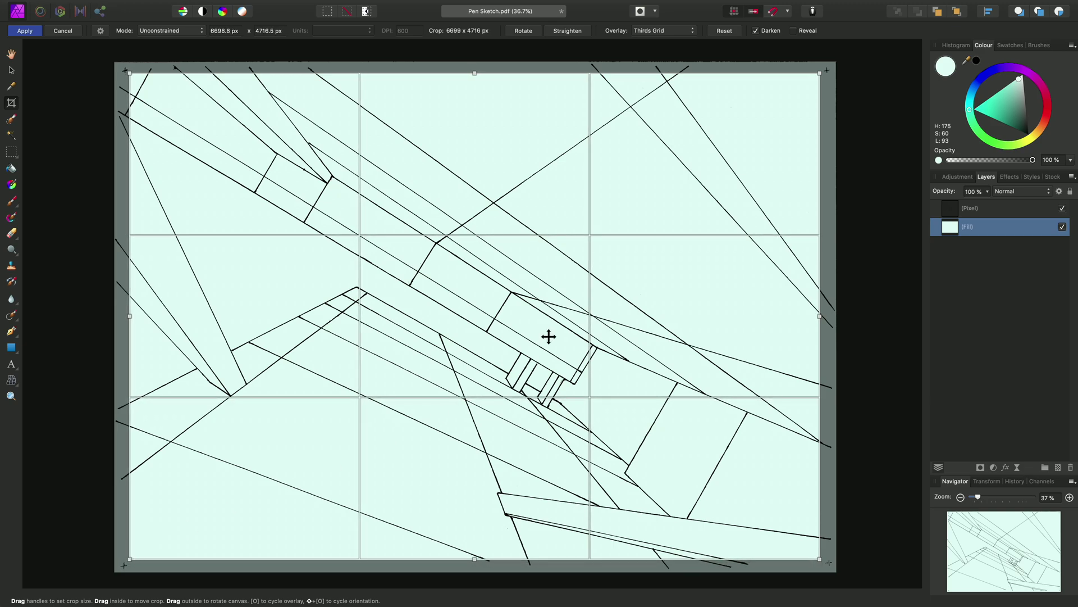
pyautogui.click(28, 32)
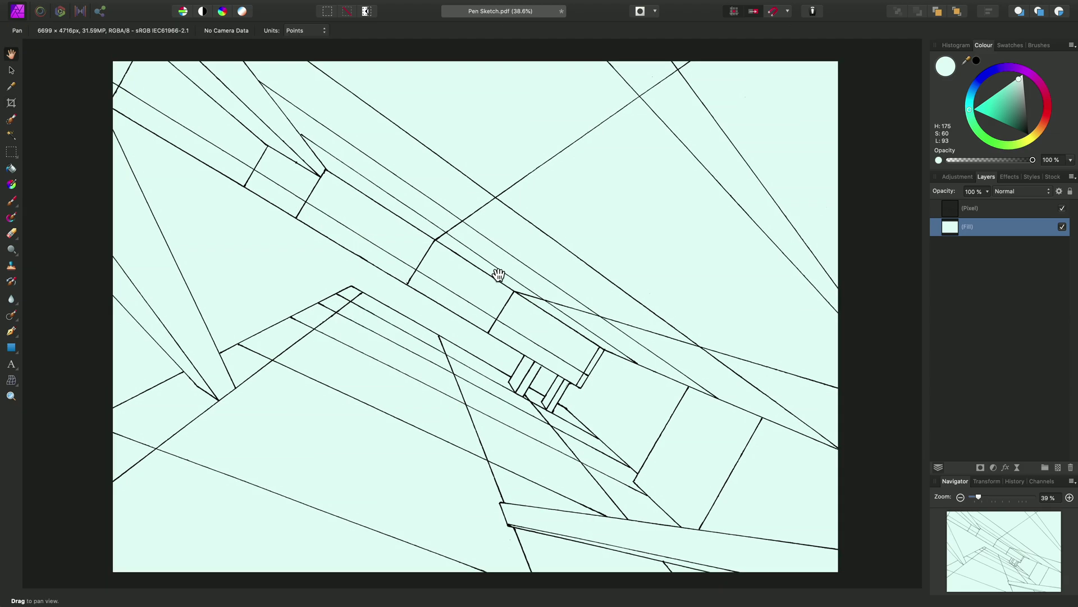